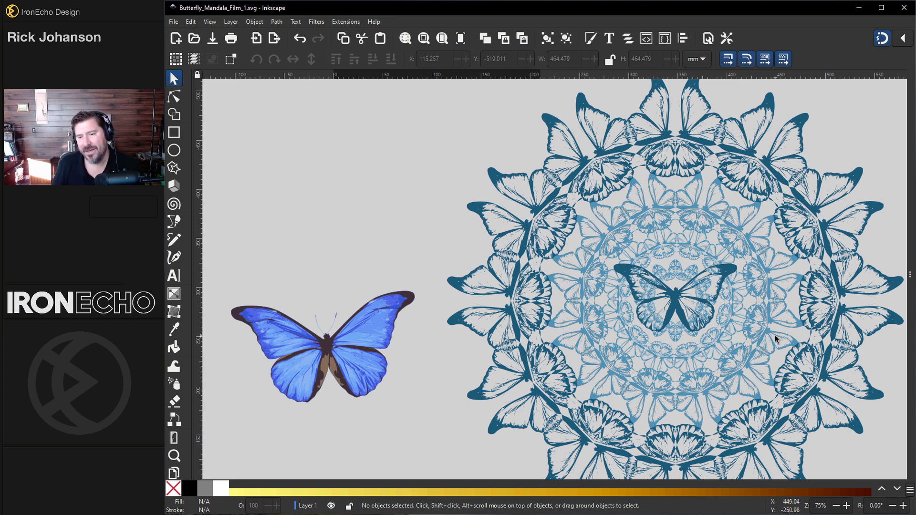
Step: Scroll the canvas to reveal the blank page and the three example mandala thumbnails
scroll(669, 325, "down", 10)
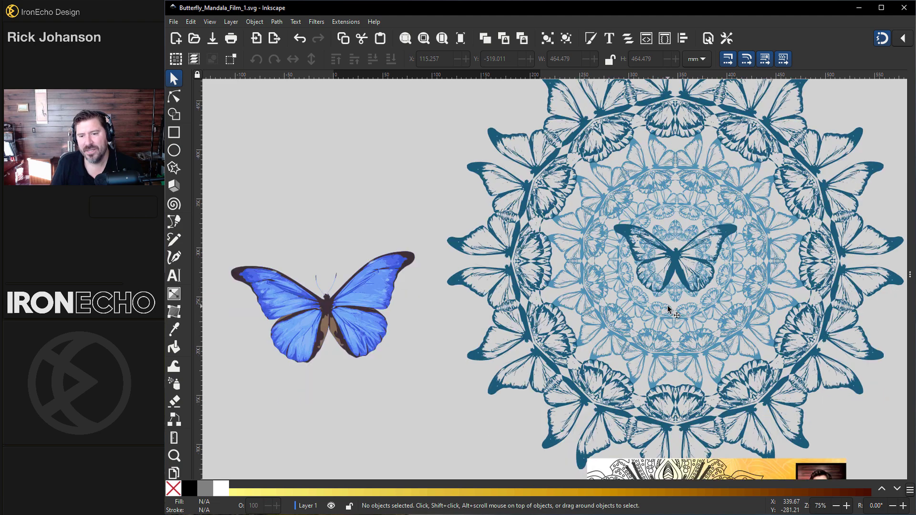
scroll(670, 310, "down", 4)
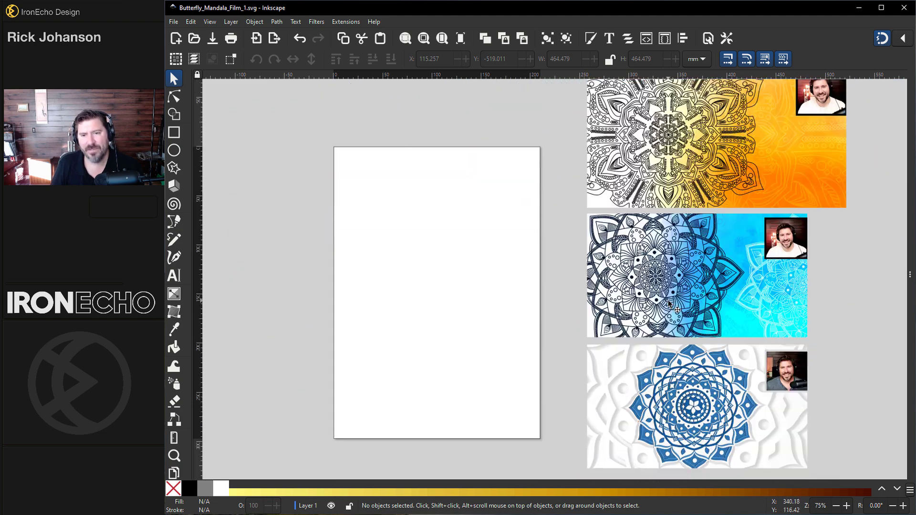
scroll(669, 304, "up", 1)
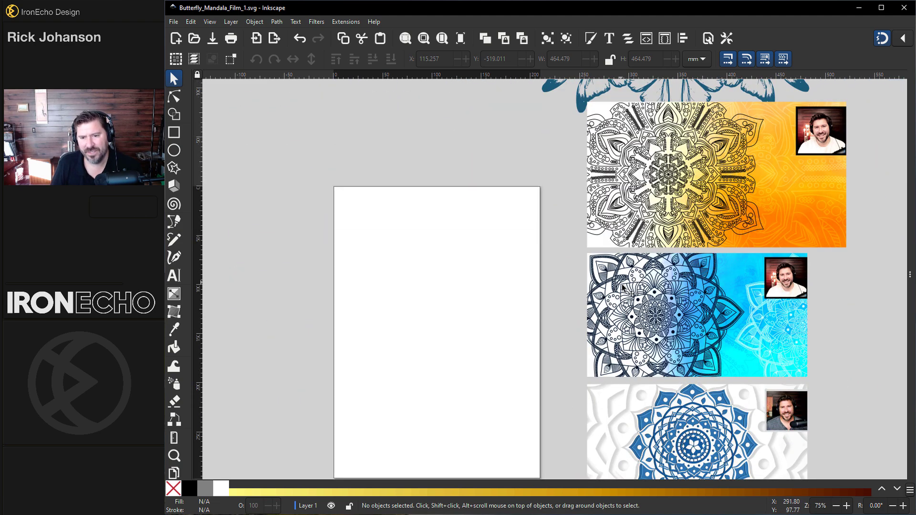
scroll(625, 408, "down", 1)
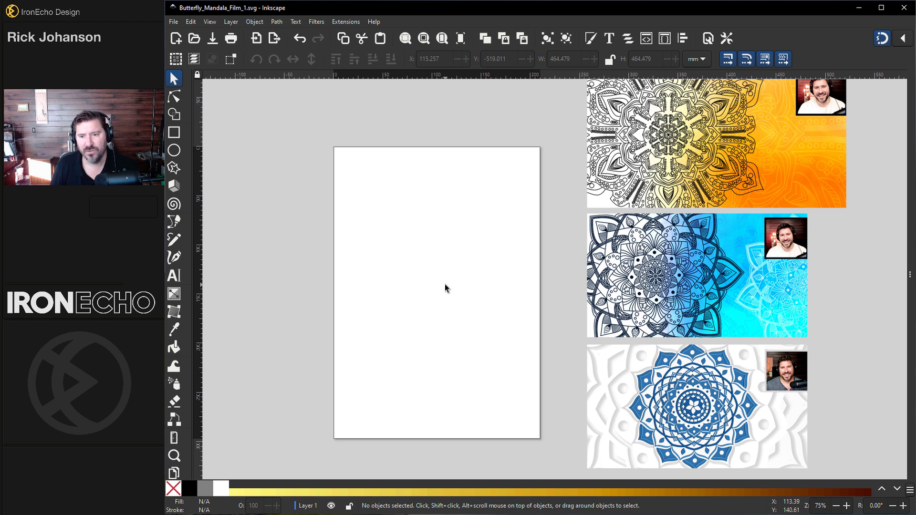
Step: Run Guides Creator with 2 columns and 2 rows to add page-centre guides
left_click(351, 21)
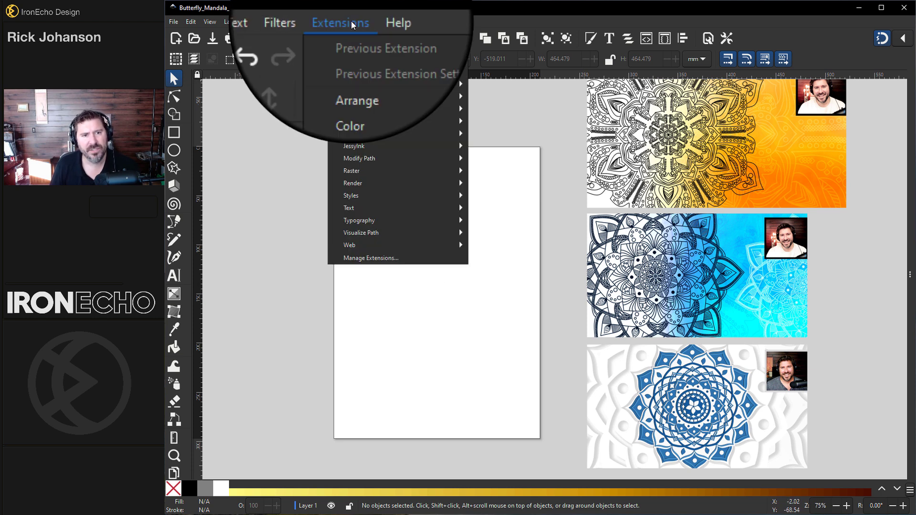
mouse_move(359, 84)
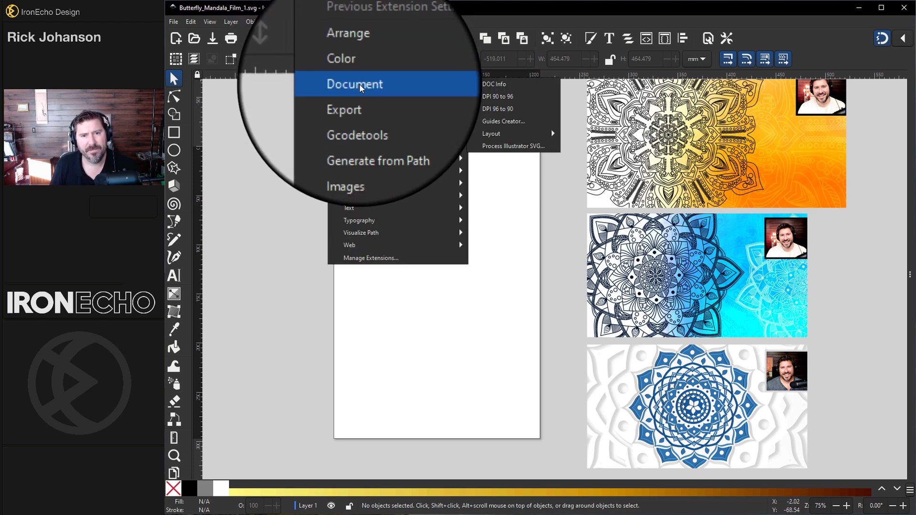
left_click(520, 122)
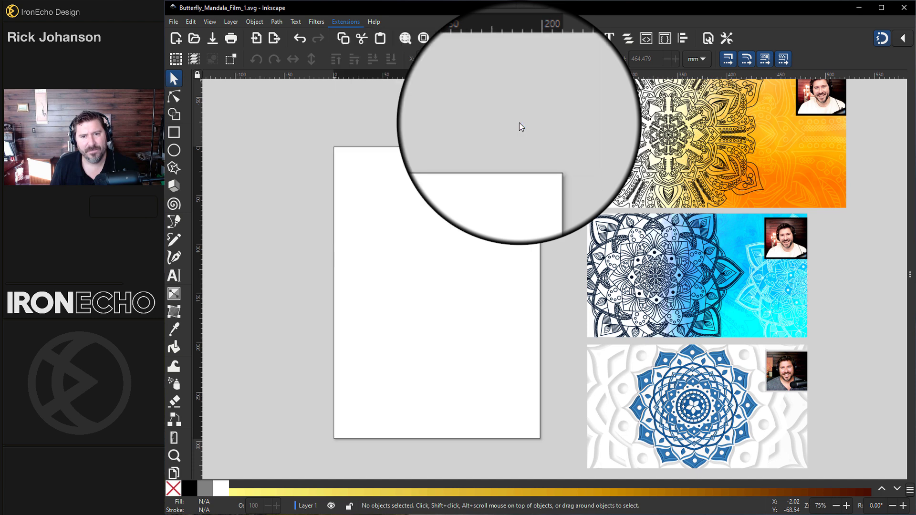
left_click_drag(507, 109, 708, 109)
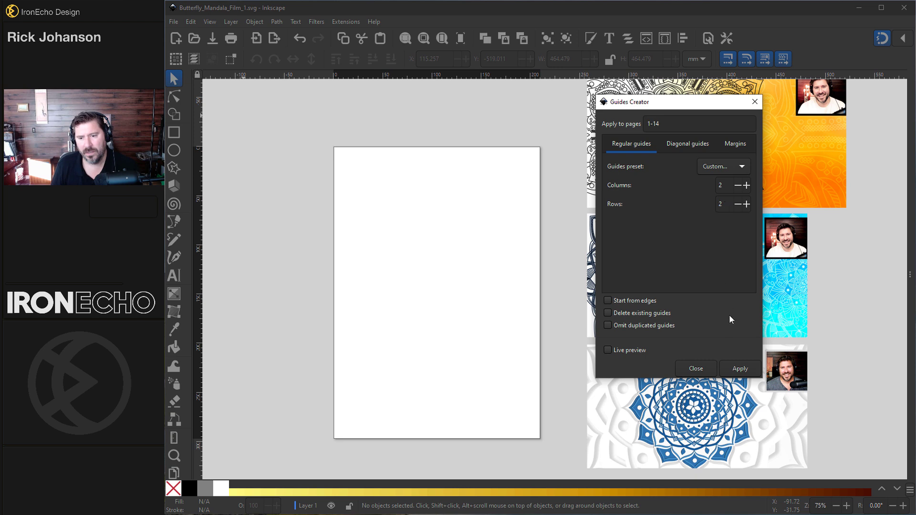
left_click(742, 369)
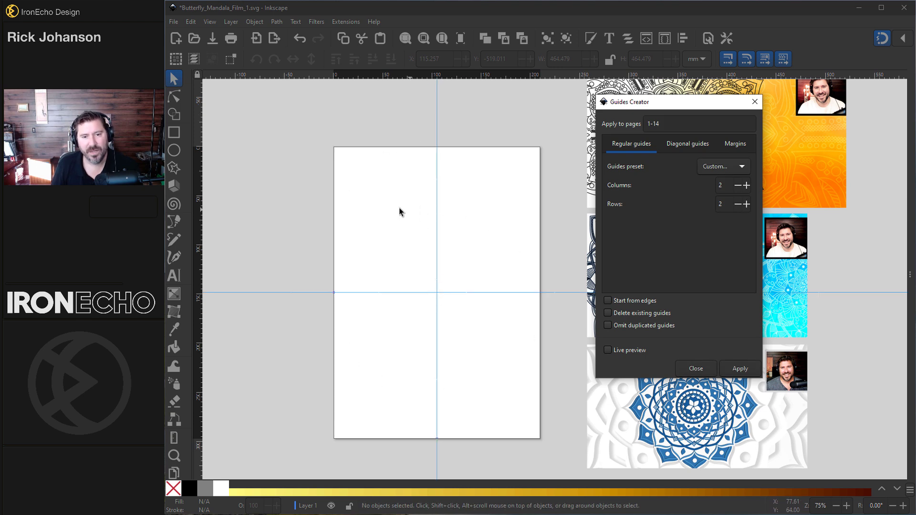
left_click(706, 363)
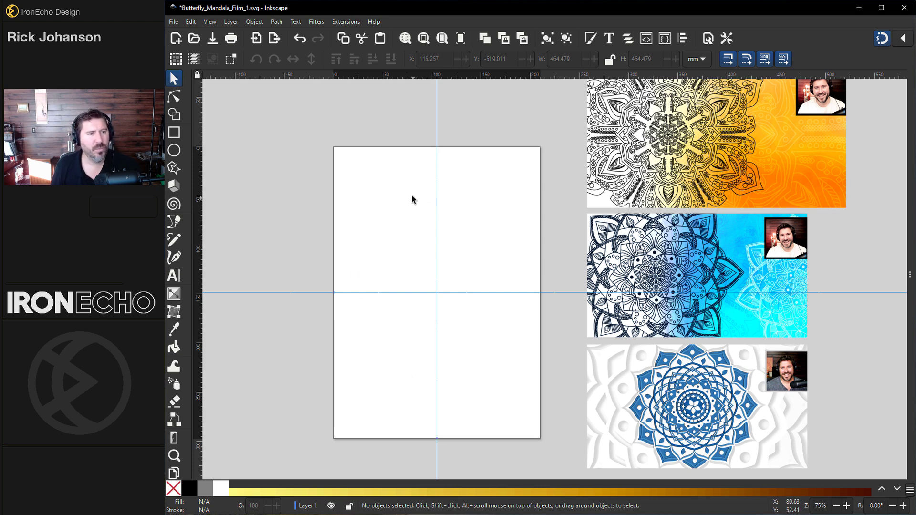
Step: Check in Document Properties that the page is A4
left_click(173, 23)
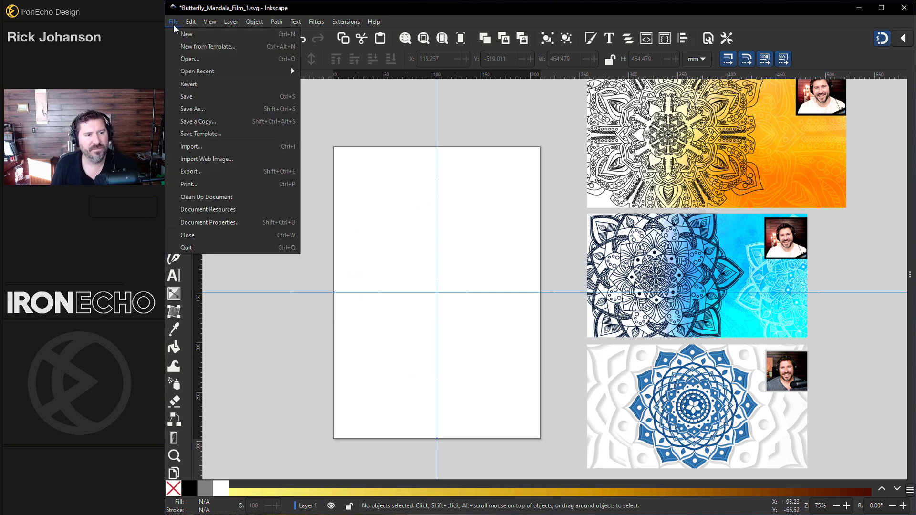
left_click(228, 222)
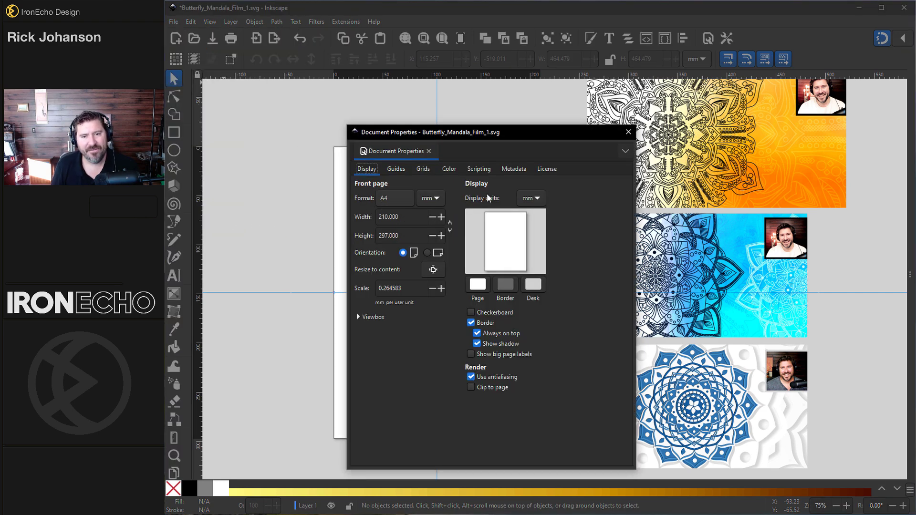
left_click(628, 131)
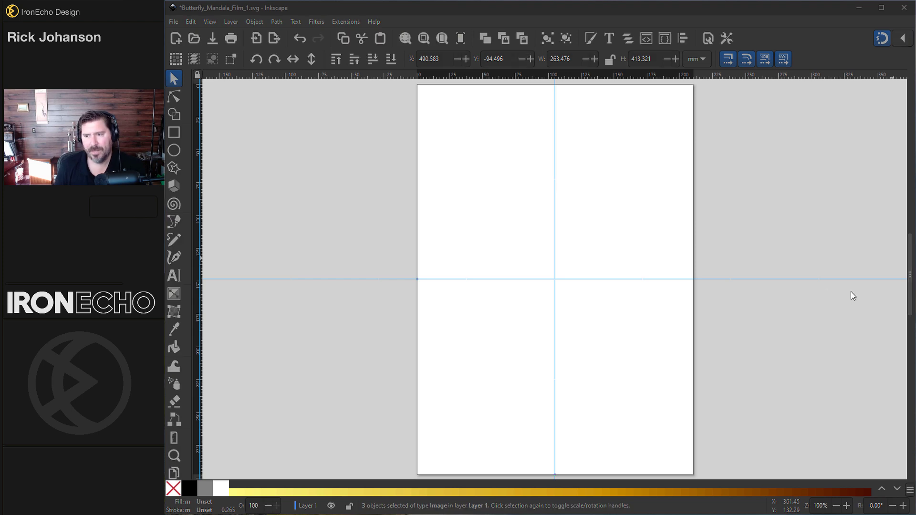
Step: Import the blue butterfly photo, shrink it, and place it at the page's upper left
left_click_drag(404, 262, 404, 262)
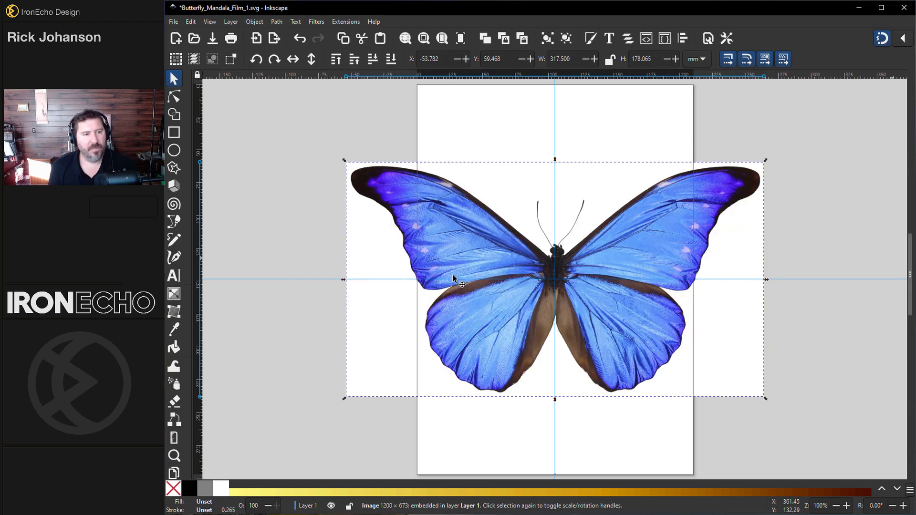
left_click_drag(497, 236, 327, 237)
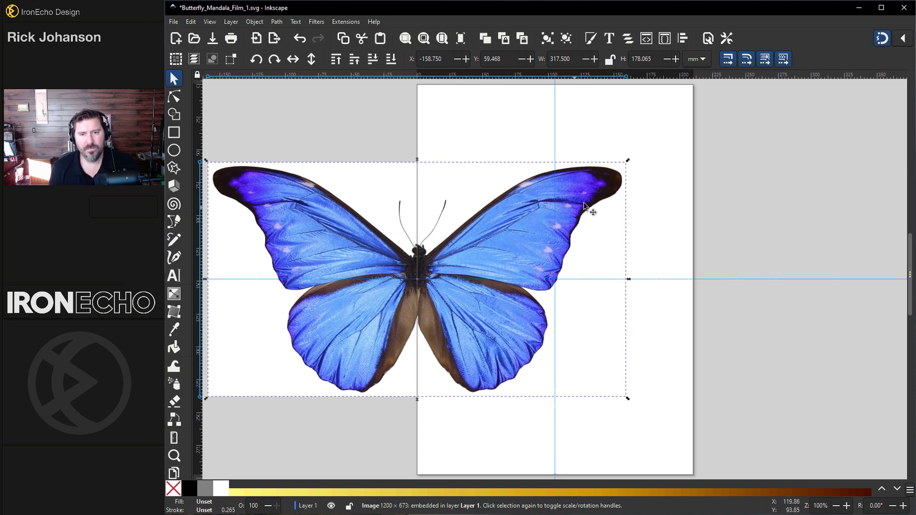
left_click_drag(628, 162, 525, 231)
left_click_drag(457, 253, 364, 186)
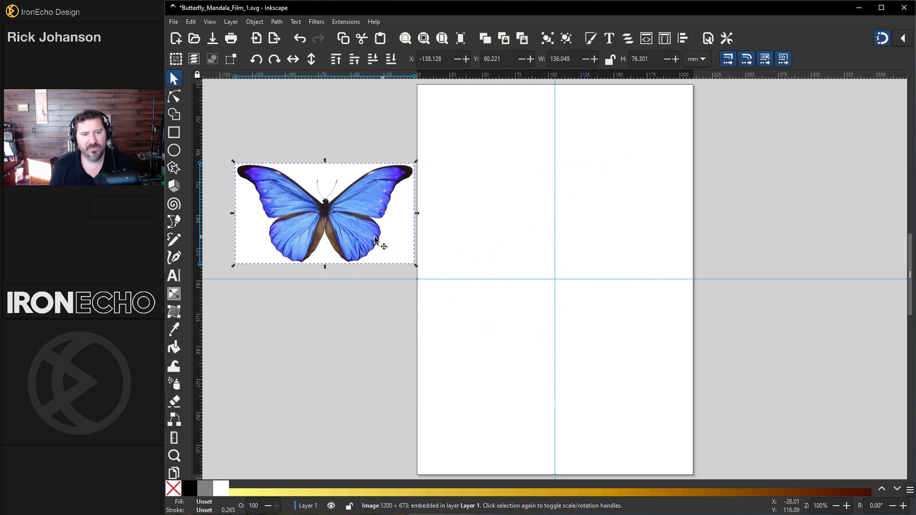
Step: Bring up the Trace Bitmap panel, widen it, and nudge the photo toward the page
left_click(275, 24)
left_click(293, 58)
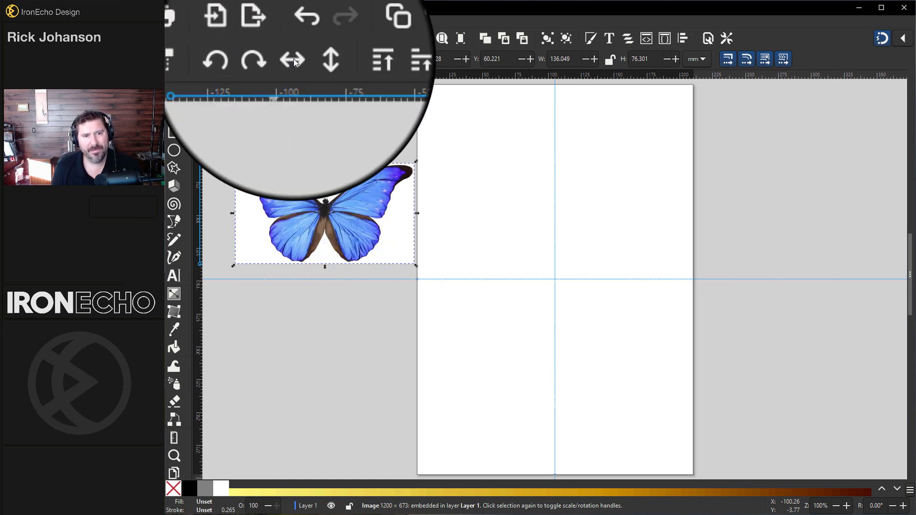
mouse_move(745, 287)
left_mouse_down()
mouse_move(731, 276)
mouse_move(704, 282)
left_mouse_up()
left_click_drag(265, 234, 320, 226)
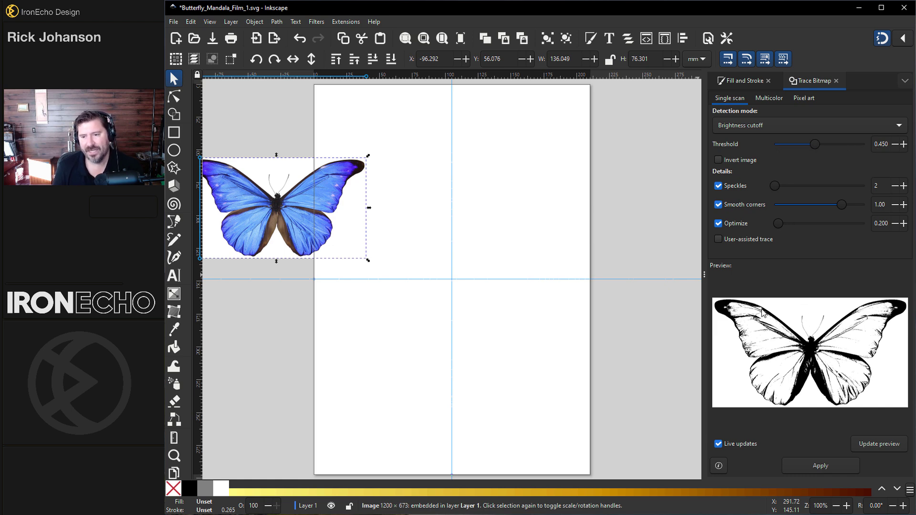
Step: Trace the butterfly with brightness threshold 0.475 and move the black path onto the page
mouse_move(812, 148)
left_mouse_down()
mouse_move(850, 145)
mouse_move(794, 147)
mouse_move(816, 146)
left_mouse_up()
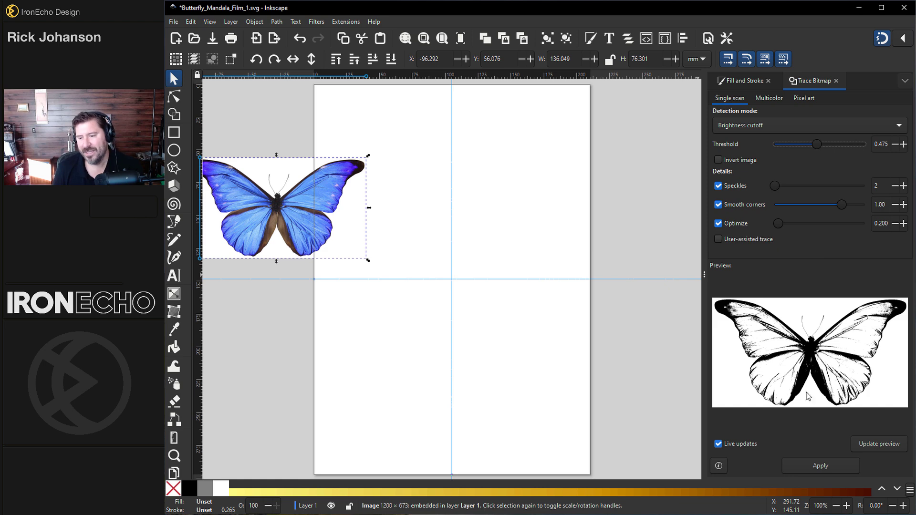
left_click(827, 468)
mouse_move(329, 252)
left_mouse_down()
mouse_move(417, 271)
mouse_move(534, 214)
left_mouse_up()
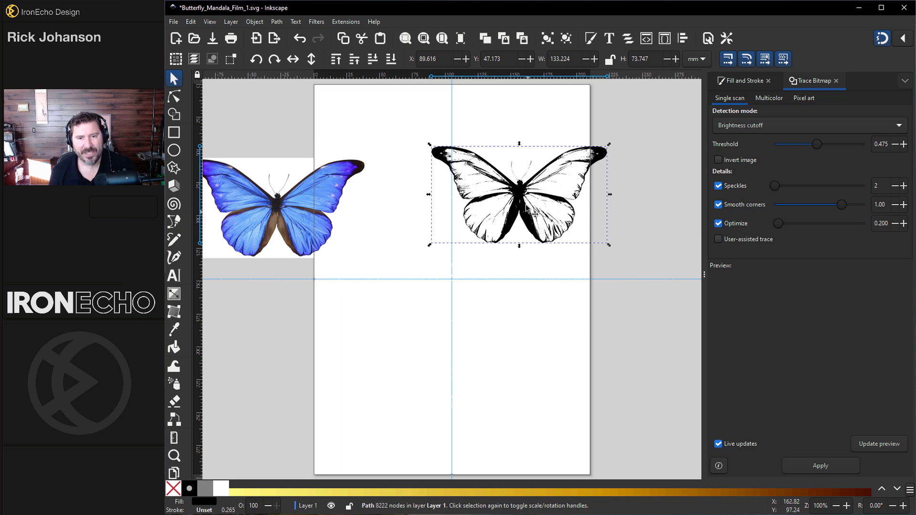
Step: Simplify the traced butterfly path down to 487 nodes
key("n")
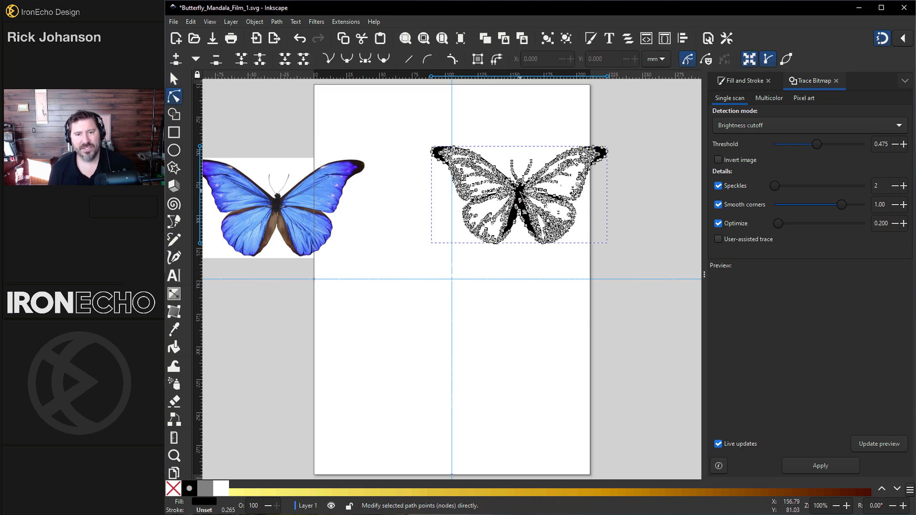
scroll(521, 193, "up", 3, "ctrl")
scroll(290, 133, "up", 2)
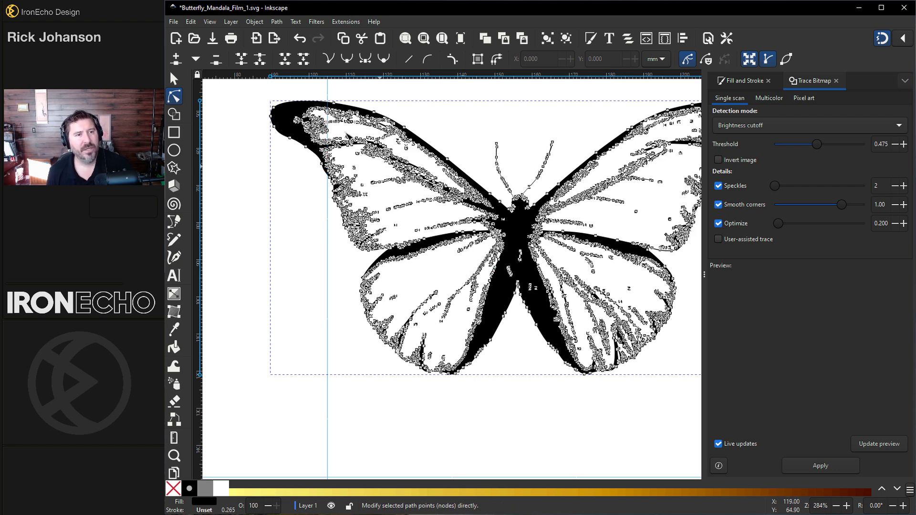
left_click(277, 22)
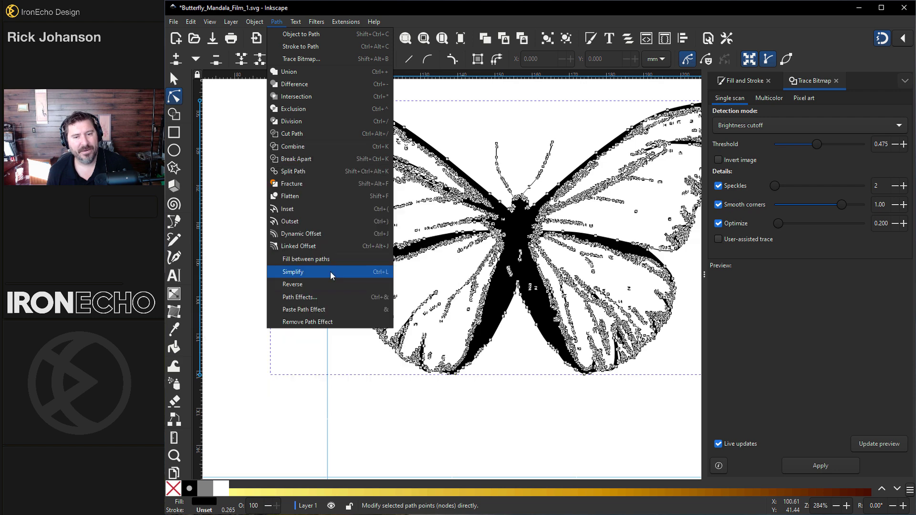
left_click(329, 271)
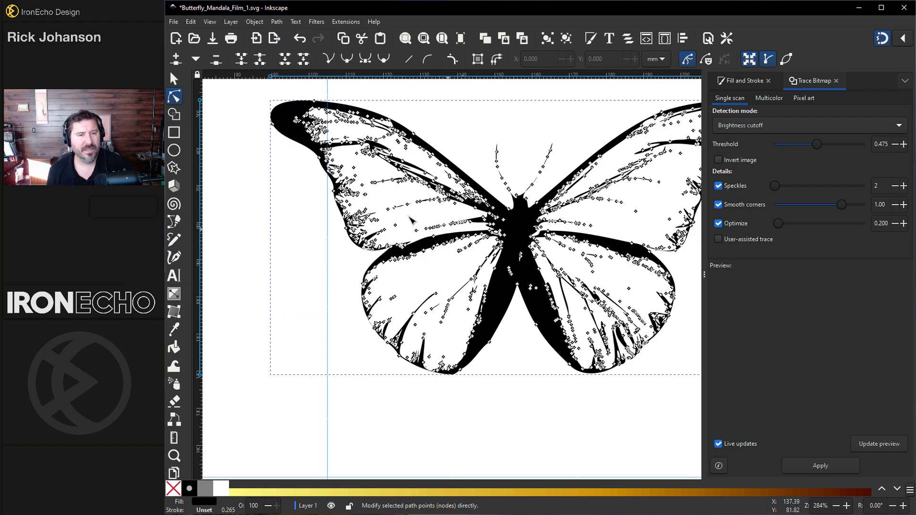
left_click(174, 78)
Step: Move the black butterfly leftward off the page and duplicate it
scroll(449, 190, "down", 2)
scroll(449, 190, "down", 3)
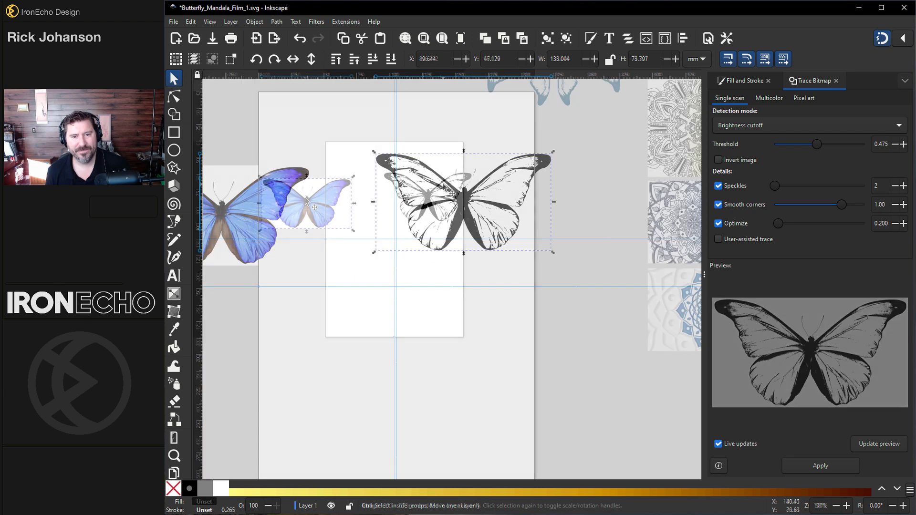
left_click_drag(428, 200, 280, 228)
key("ctrl+d")
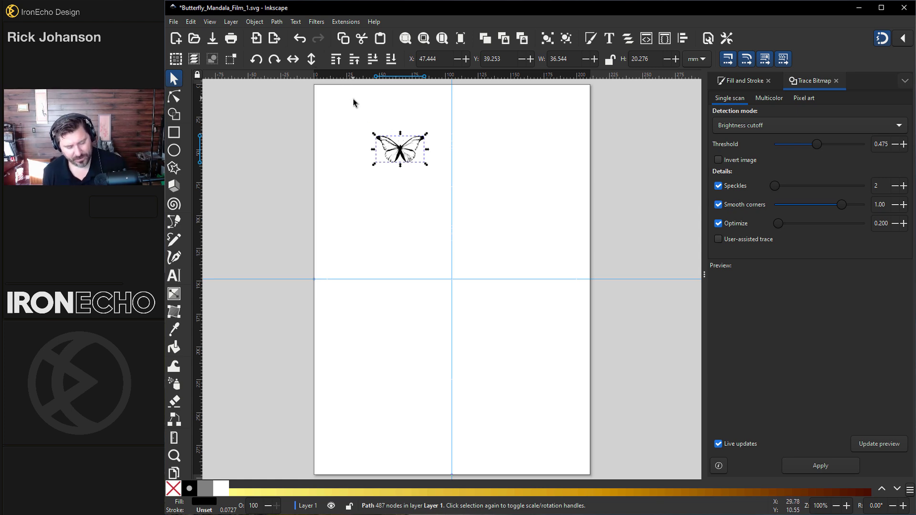
Step: Group the traced butterfly and bring up the Path Effects panel
key("ctrl+g")
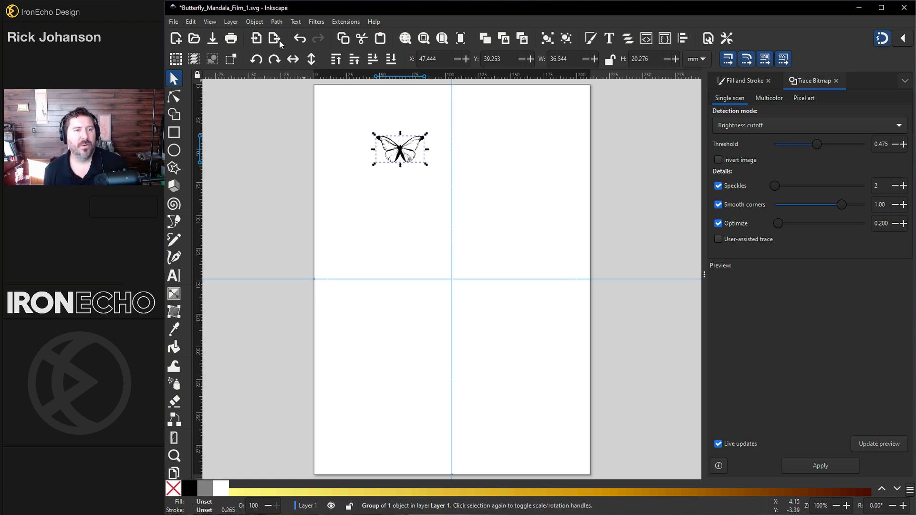
left_click(260, 20)
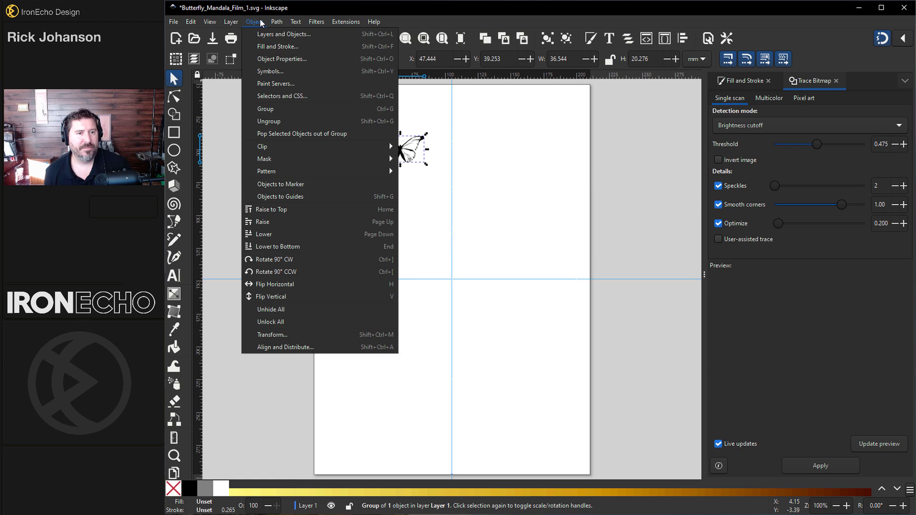
left_click(282, 110)
left_click(278, 22)
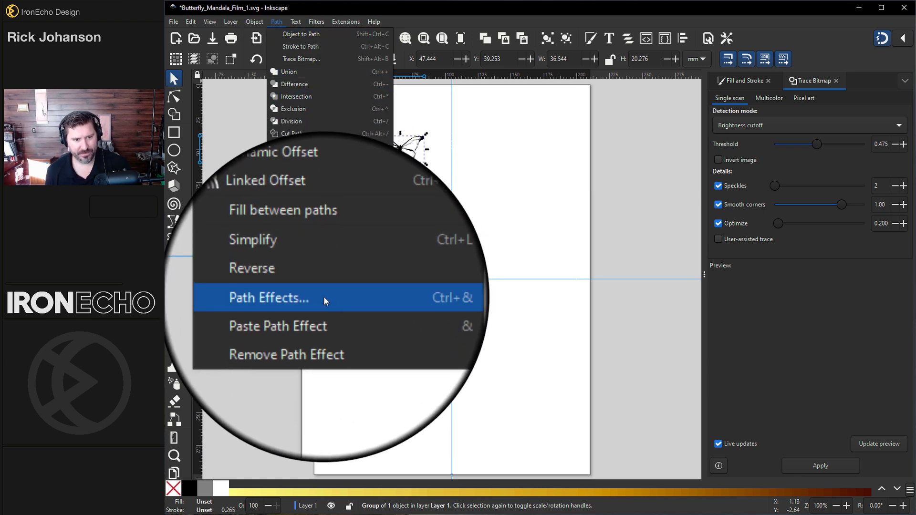
left_click(324, 298)
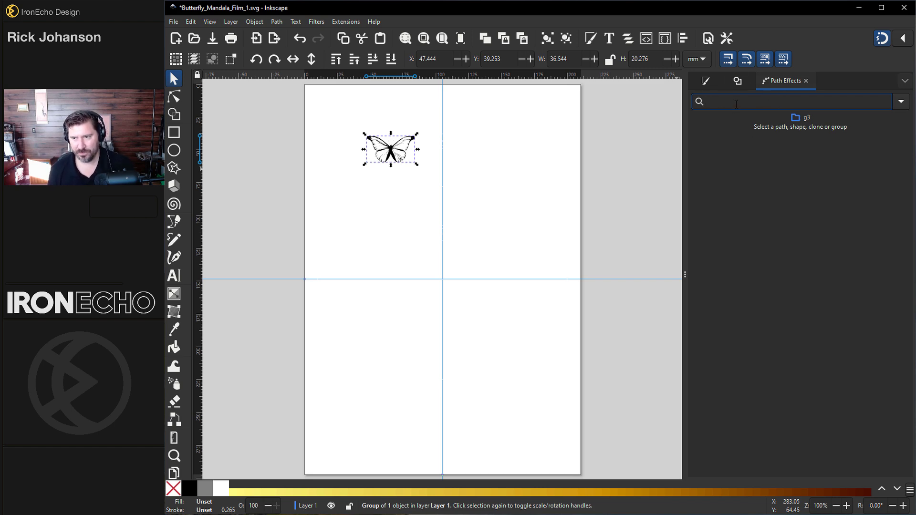
left_click(902, 104)
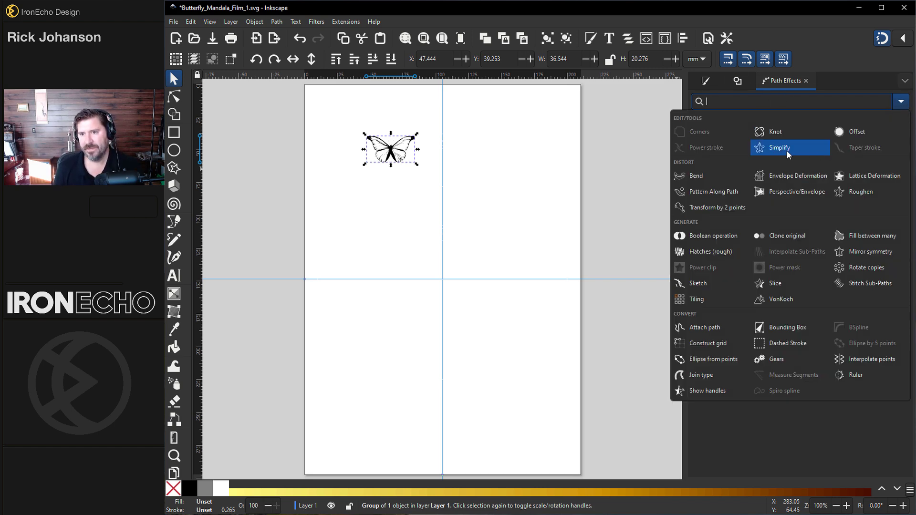
left_click(778, 101)
Step: Add a Mirror symmetry effect with mode set to Vertical page center
type("mirr")
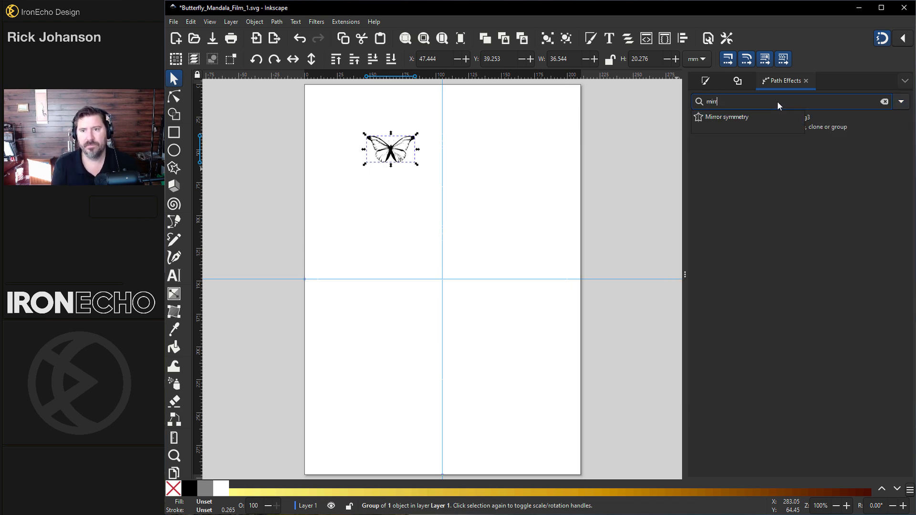
left_click(745, 117)
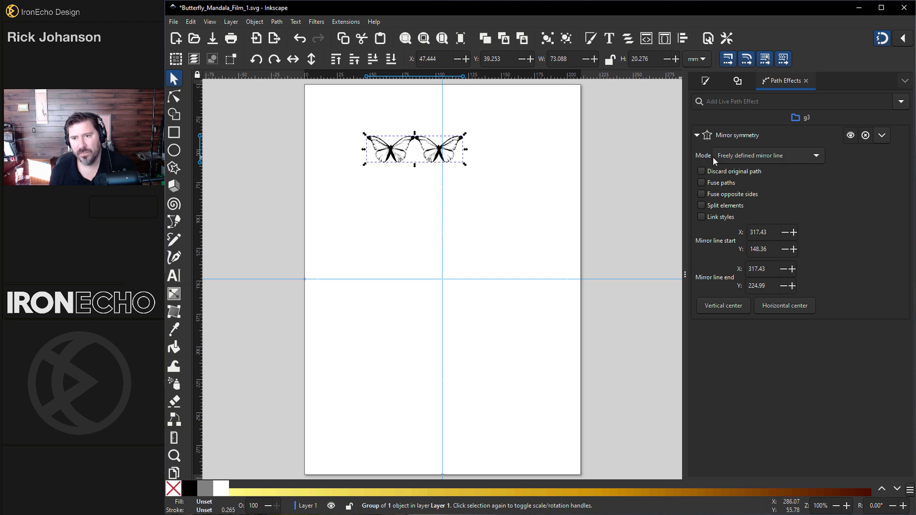
left_click(761, 157)
left_click(764, 187)
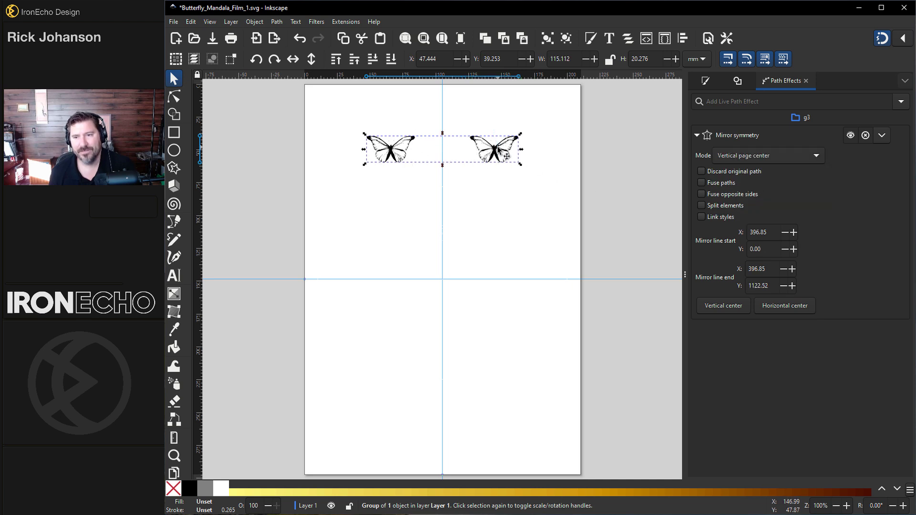
left_click(741, 104)
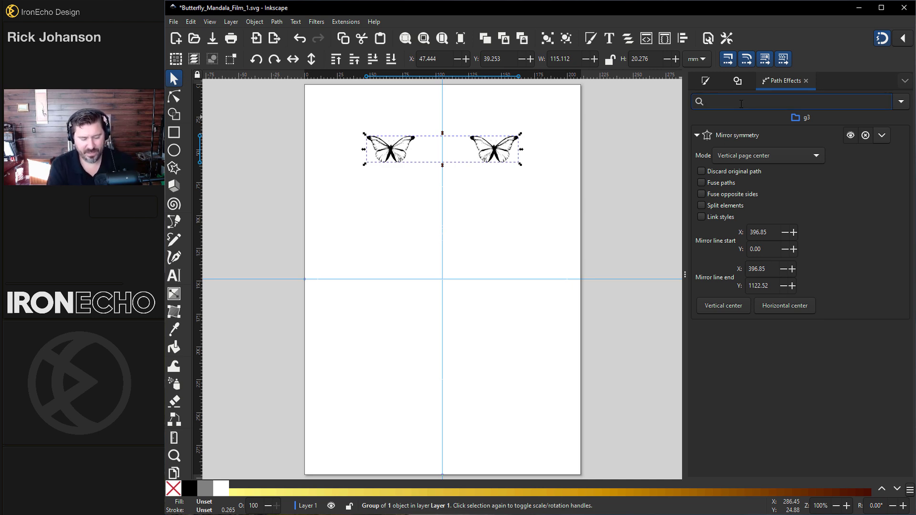
type("rota")
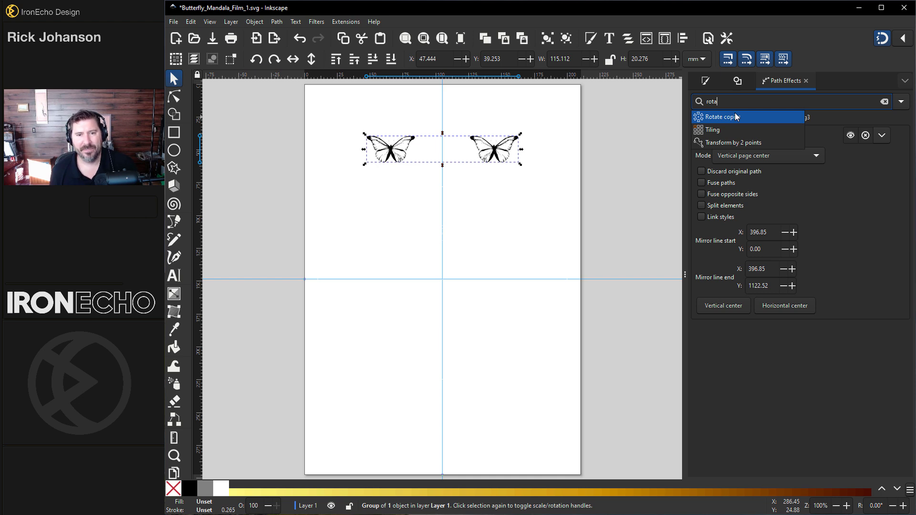
Step: Add a Rotate copies effect with 12 copies to the butterfly group
left_click(735, 117)
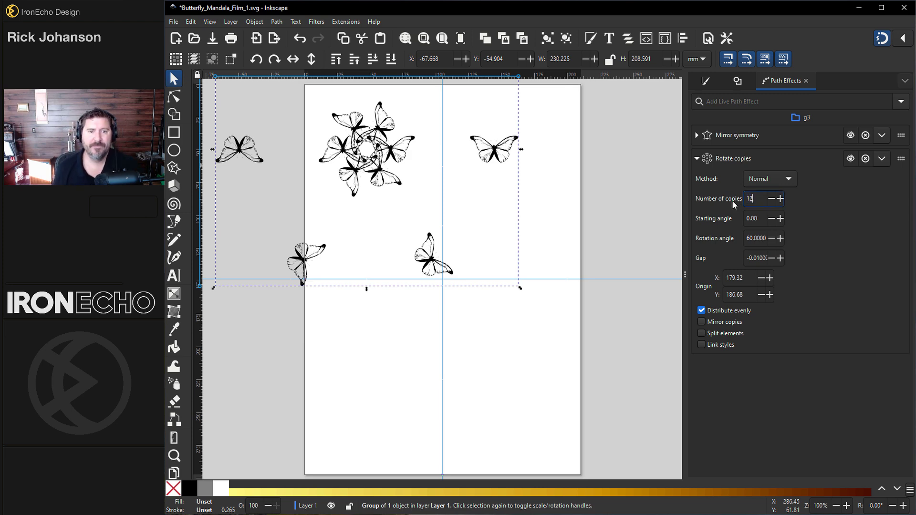
key("Return")
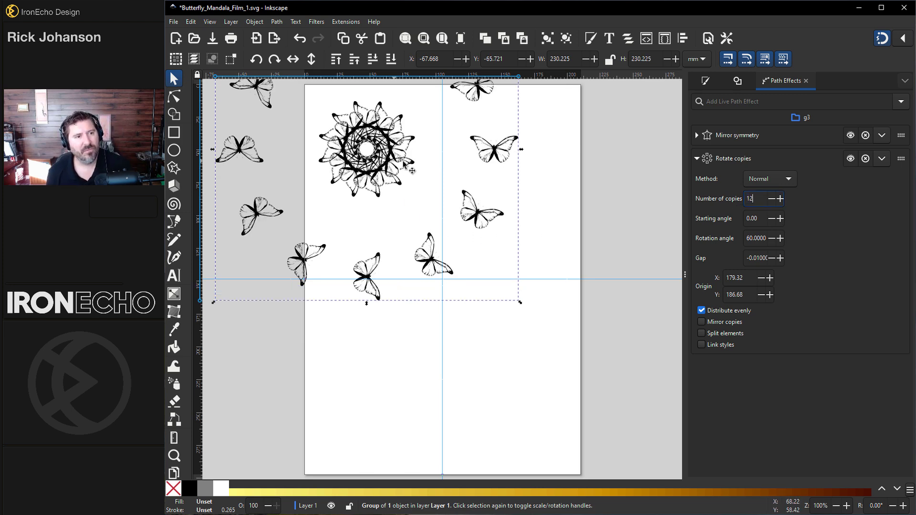
left_click(174, 97)
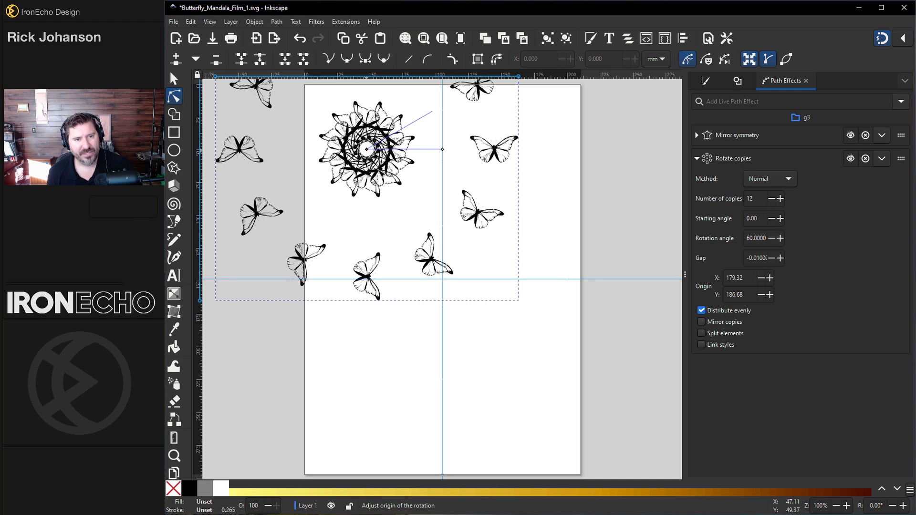
Step: Drag the Rotate copies origin onto the guide intersection at the page centre
left_click_drag(366, 150, 409, 213)
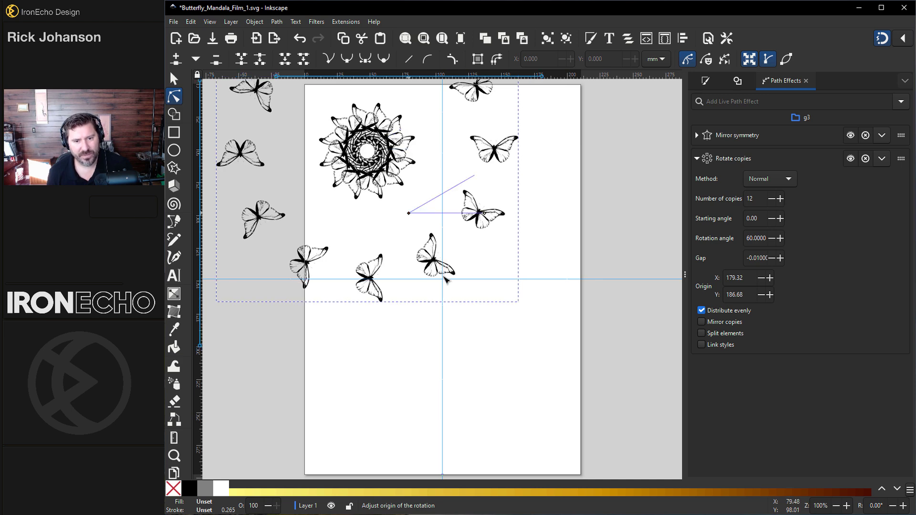
mouse_move(447, 282)
left_mouse_down()
mouse_move(441, 264)
mouse_move(443, 279)
left_mouse_up()
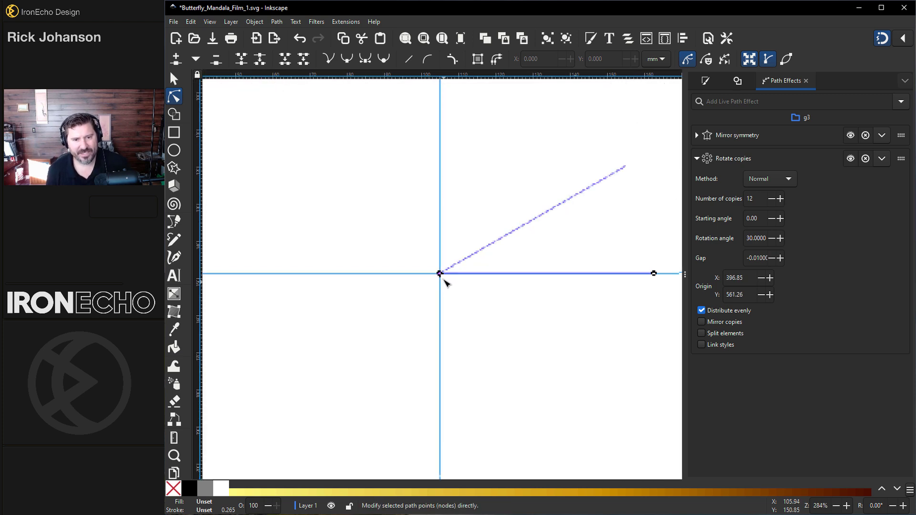
scroll(441, 272, "up", 8)
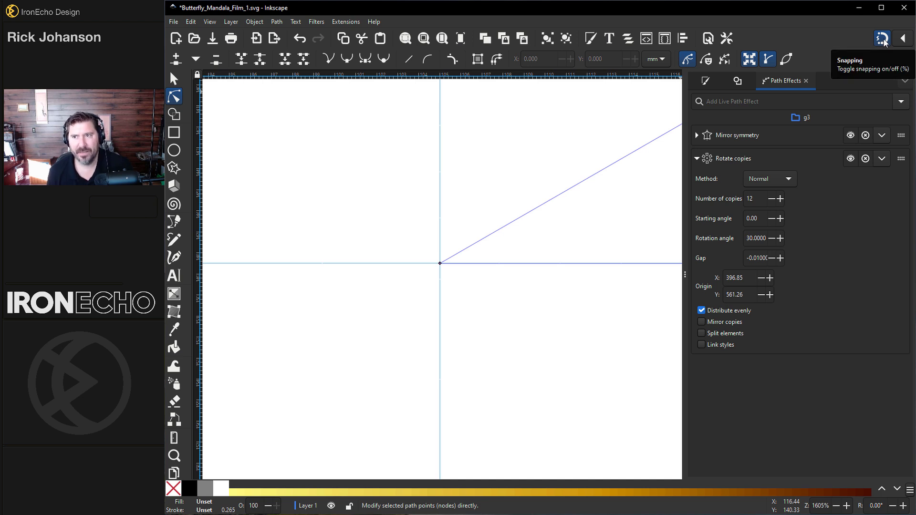
left_click(903, 40)
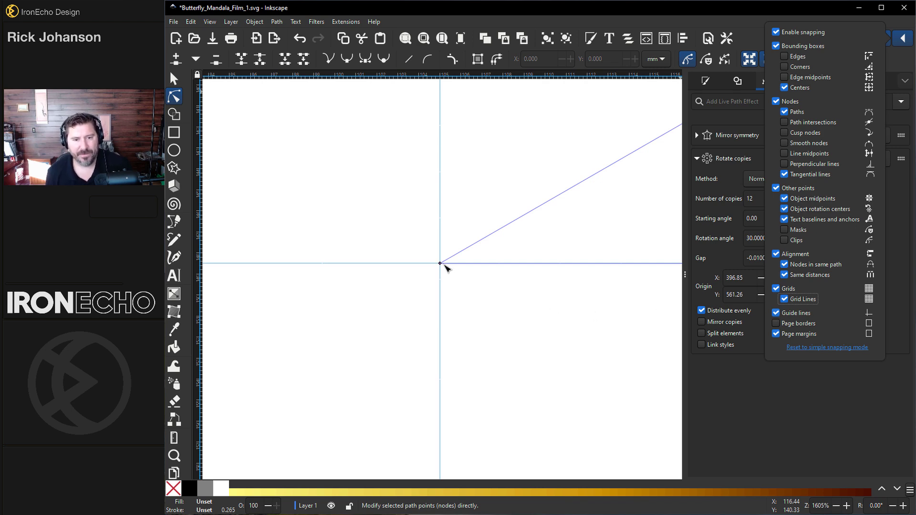
key("1")
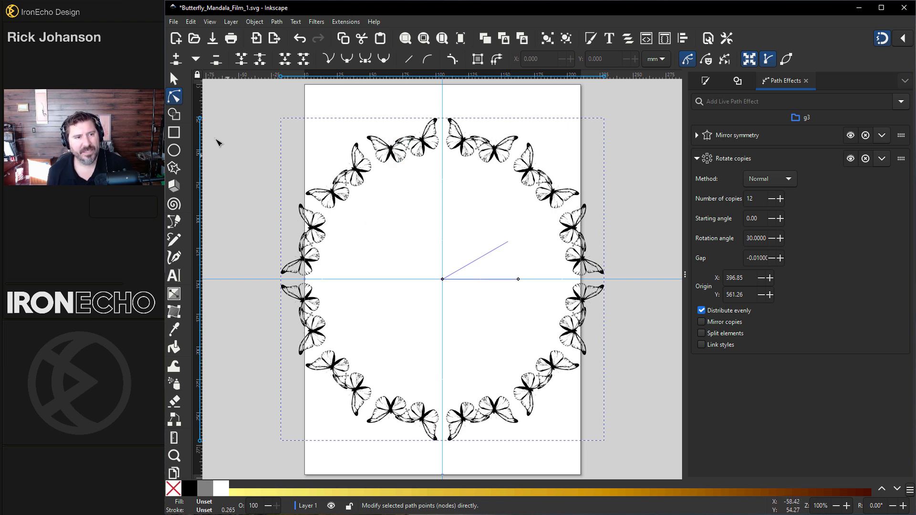
Step: Select all nodes of the top-left butterfly and enlarge it to widen the ring
left_click(394, 156)
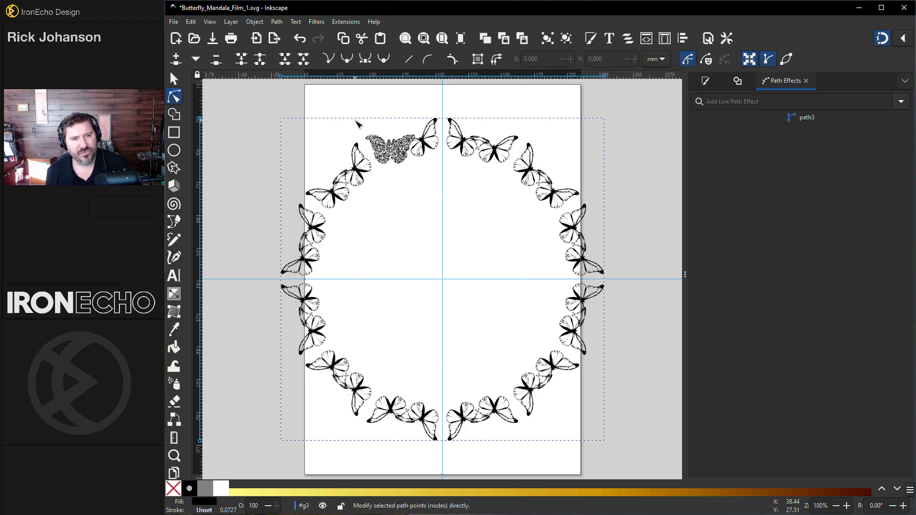
left_click_drag(356, 120, 427, 174)
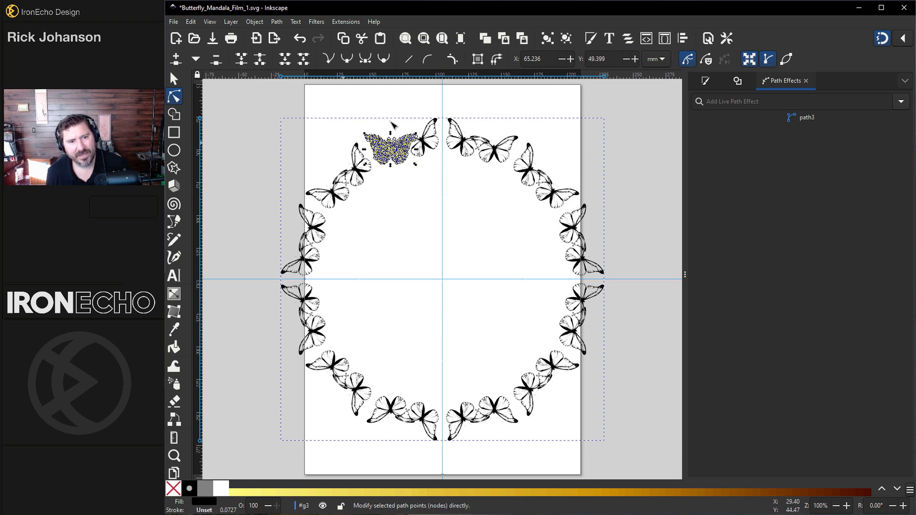
left_click_drag(415, 165, 424, 178)
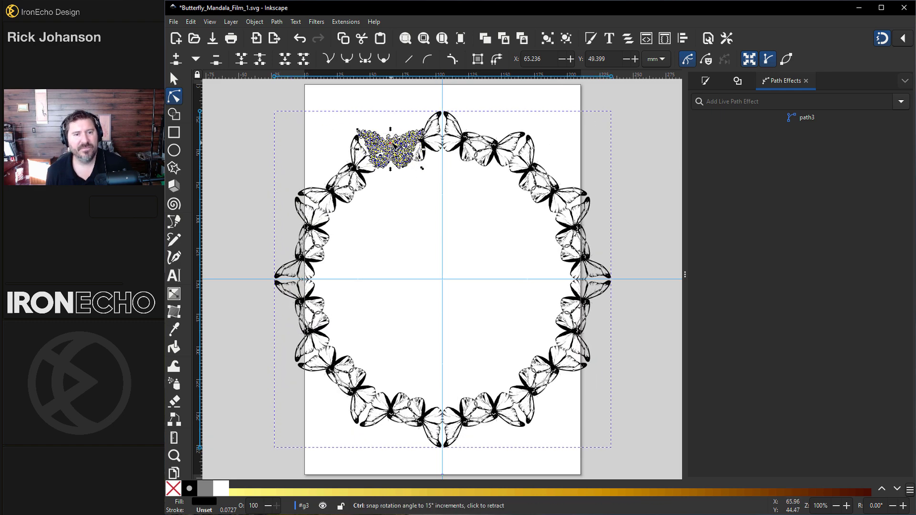
Step: Rotate the butterfly until the ring's copies interlock wingtip to wingtip, then view the whole page
scroll(392, 140, "up", 5)
scroll(587, 86, "up", 3)
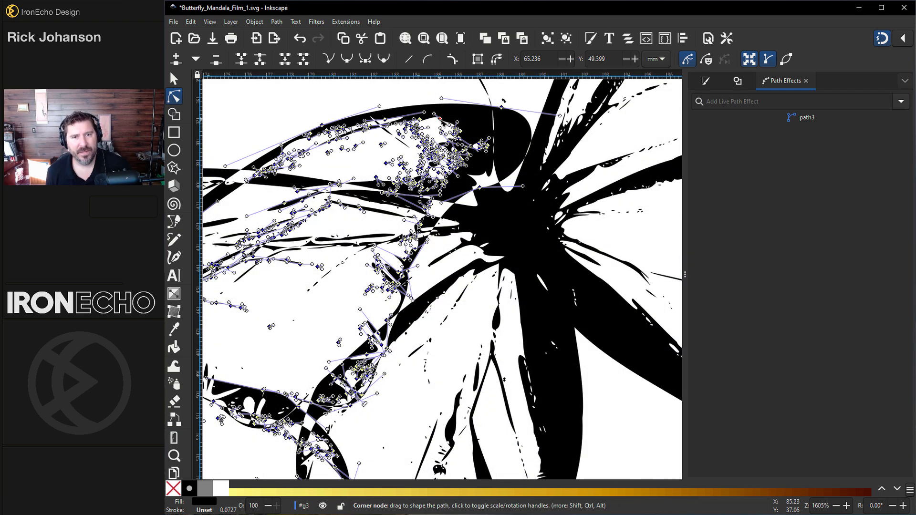
scroll(473, 263, "down", 4)
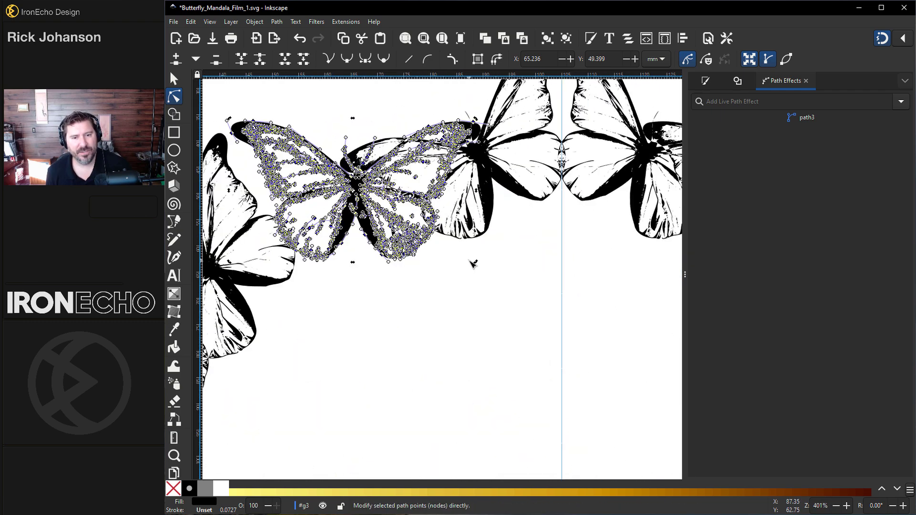
scroll(472, 264, "down", 2)
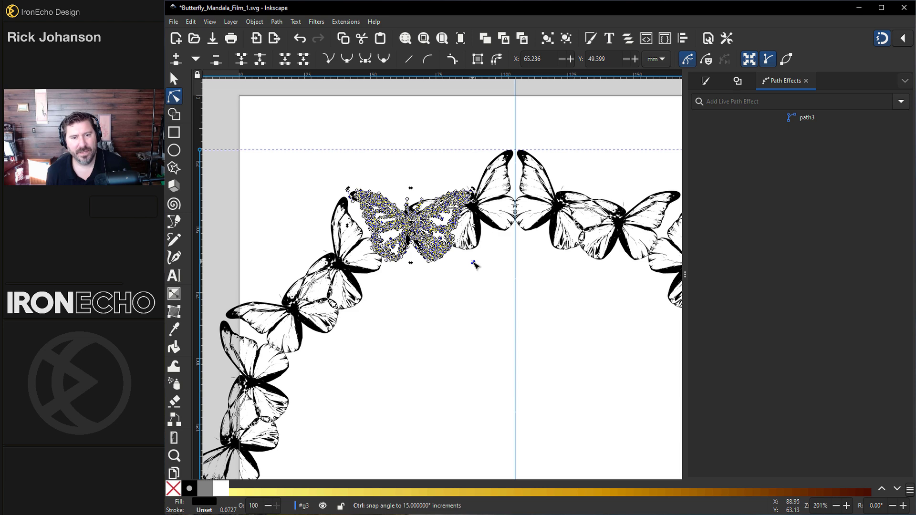
scroll(481, 262, "down", 1)
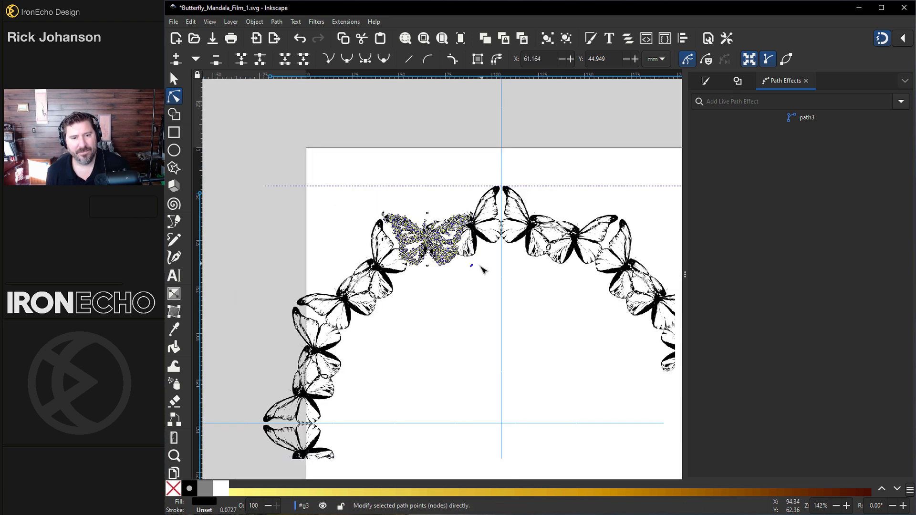
key("bracketleft")
key("bracketleft")
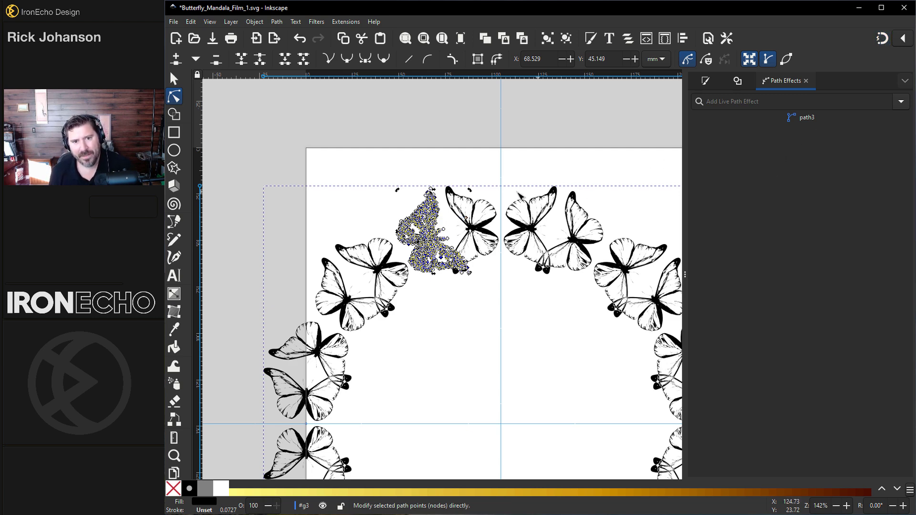
left_click_drag(471, 191, 349, 228)
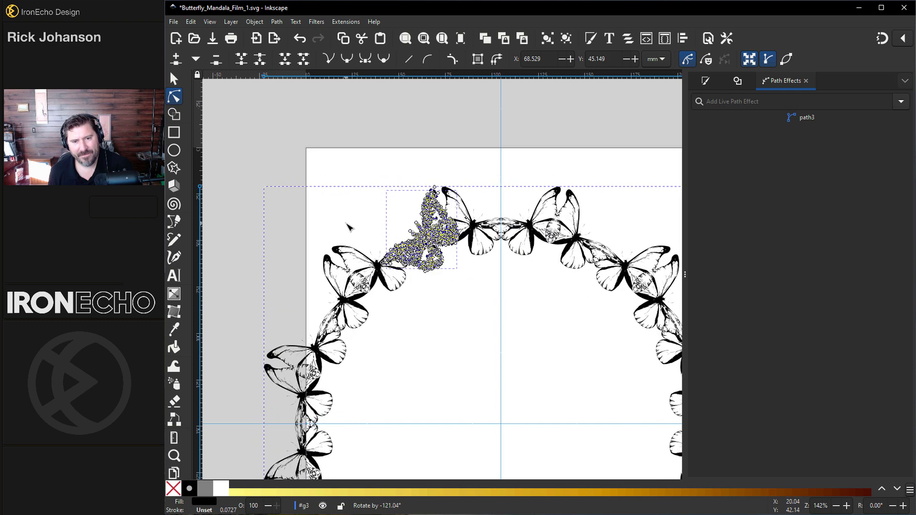
key("s")
key("1")
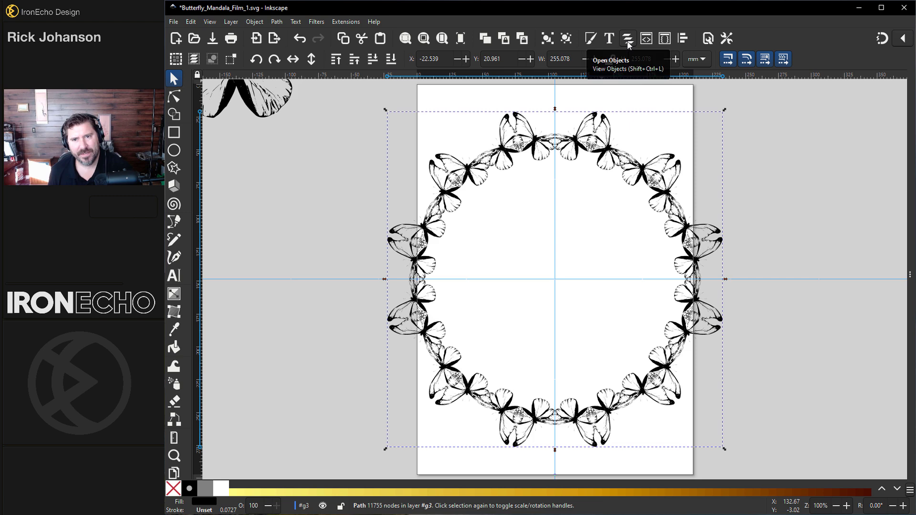
Step: Show the Layers and Objects list and toggle path3's visibility off and back on
left_click(254, 21)
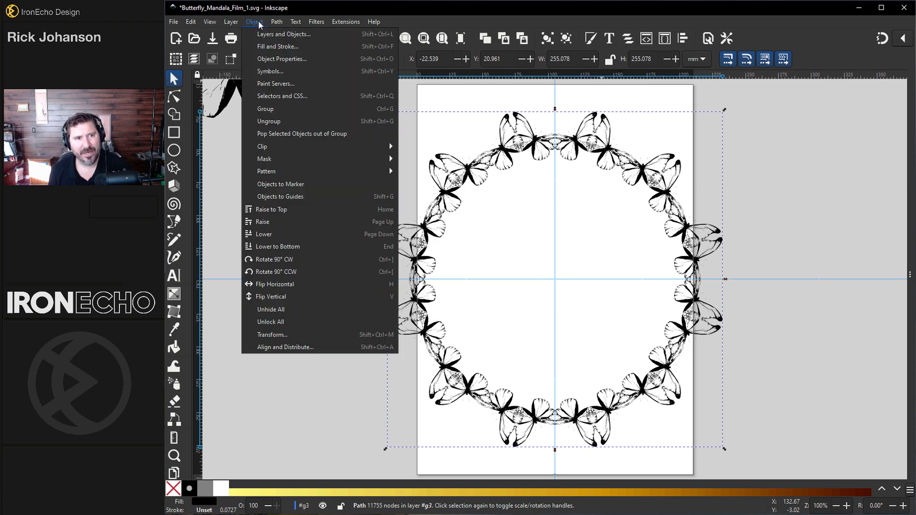
left_click(272, 40)
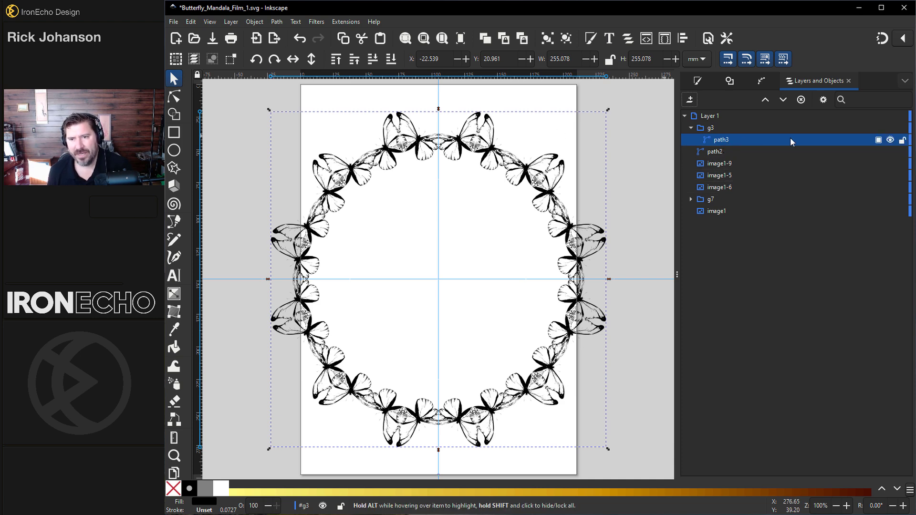
left_click(890, 141)
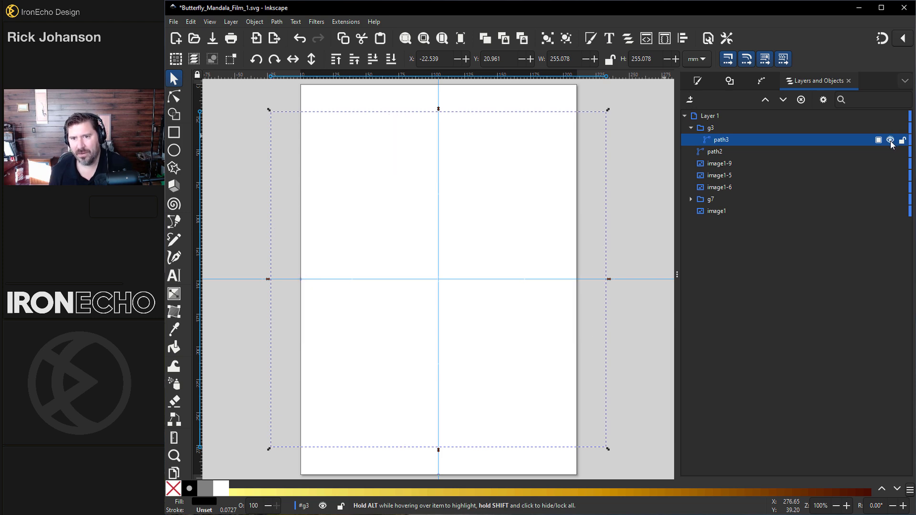
left_click(890, 140)
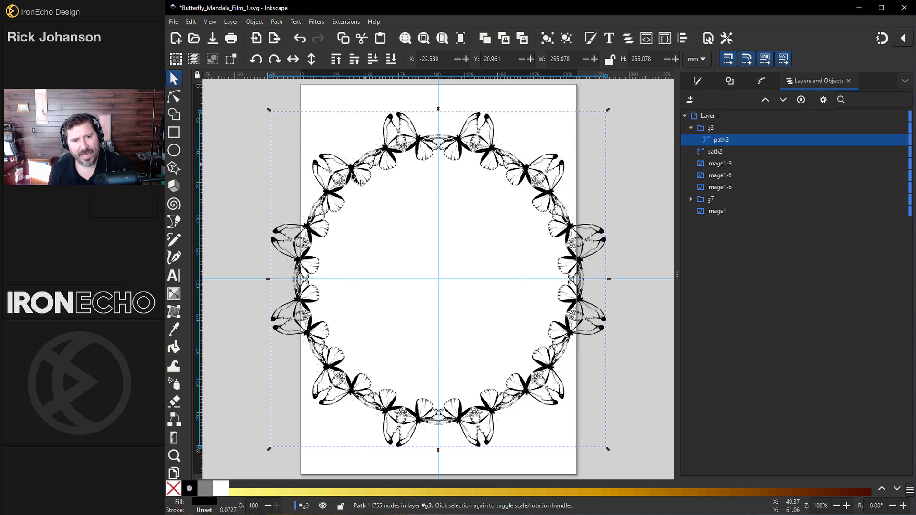
Step: Enter group g3 from its context menu
left_click(711, 128)
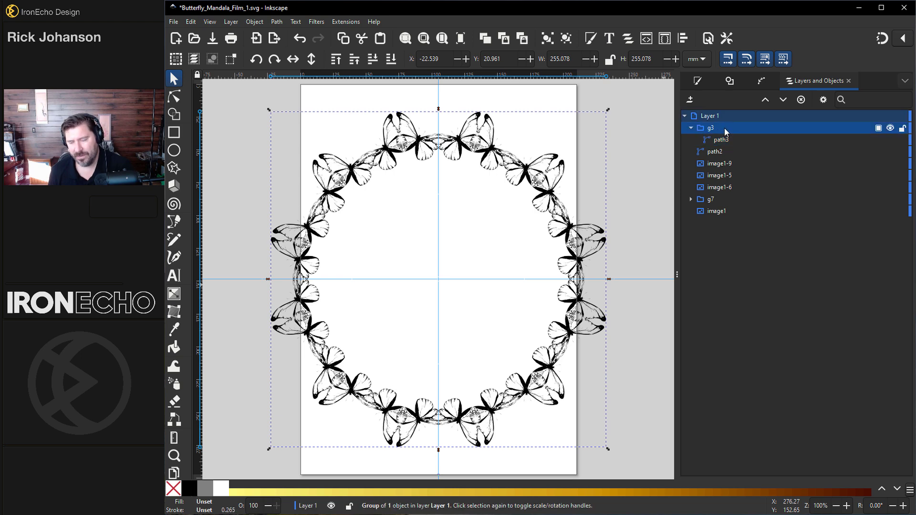
right_click(726, 132)
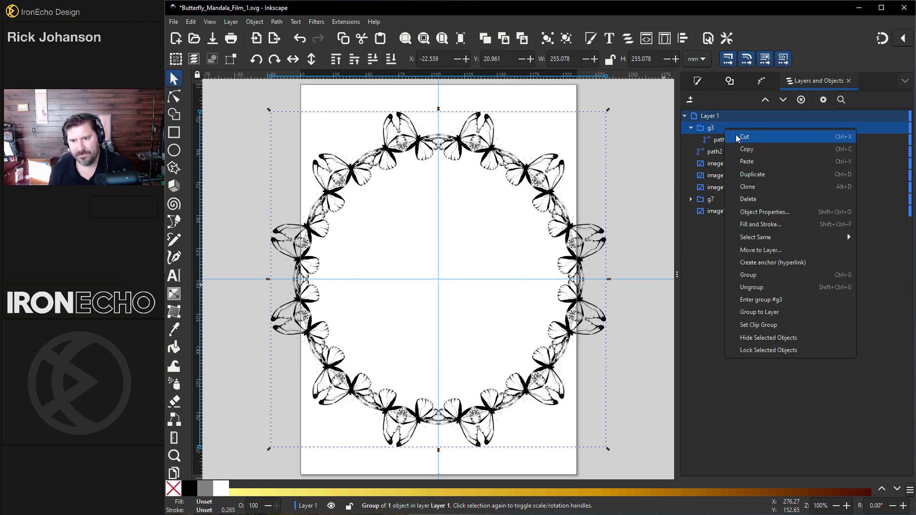
left_click(778, 301)
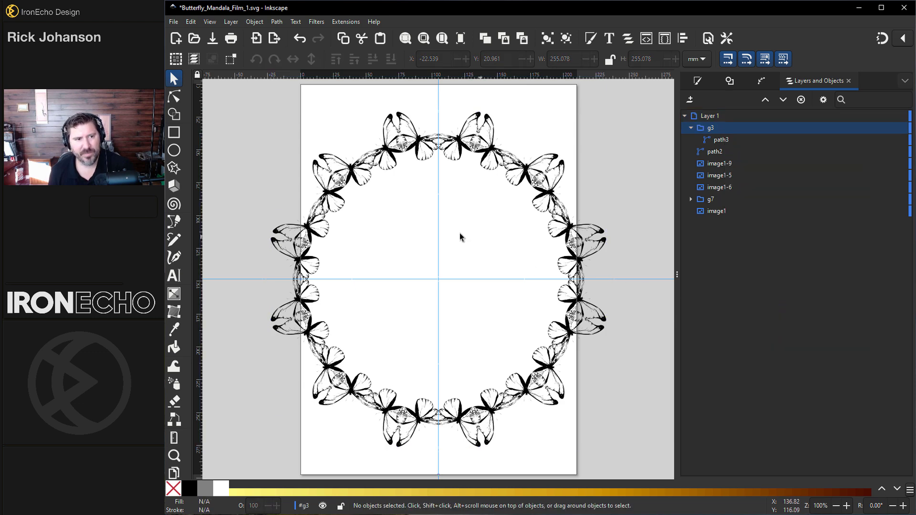
Step: Duplicate the path2 butterfly and shrink the copy to about 36.5 mm wide
scroll(215, 191, "left", 5)
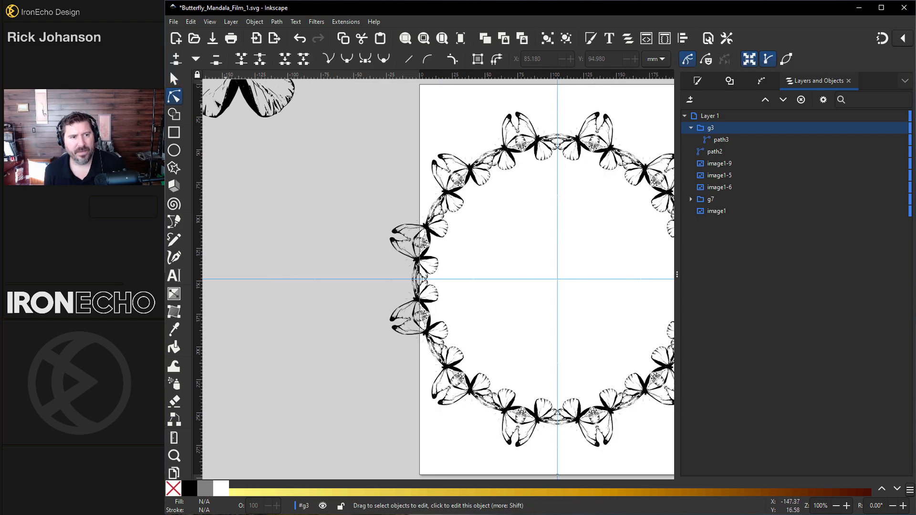
left_click(229, 98)
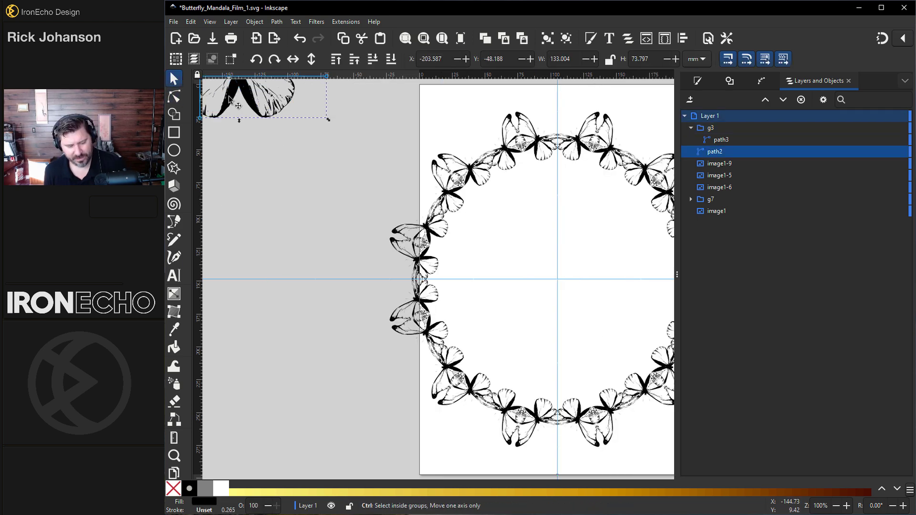
key("ctrl+v")
left_click_drag(438, 138, 393, 173)
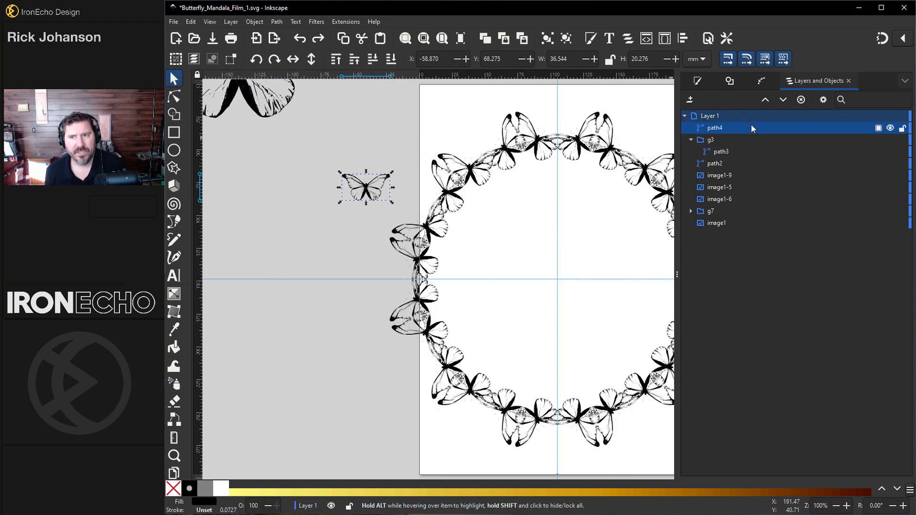
Step: Rename the copy 'butterfly 2' and move it into group g3
double_click(721, 131)
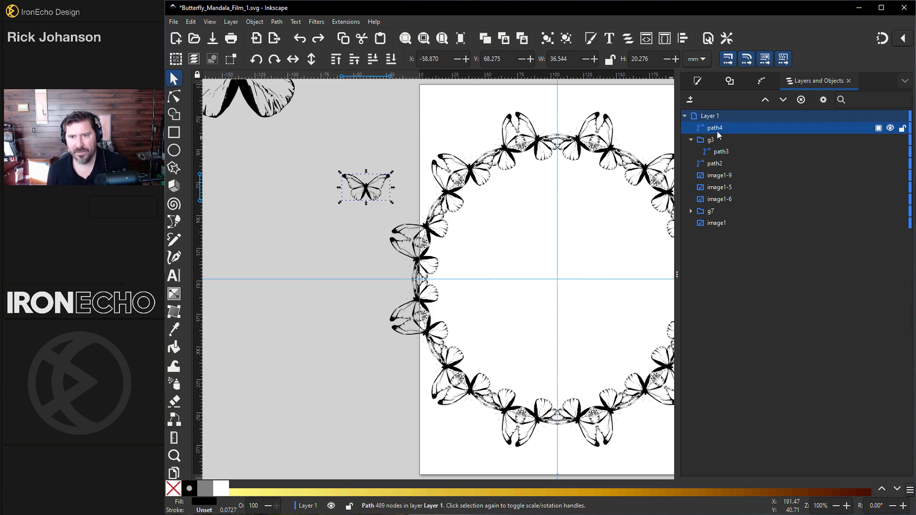
type("butterf")
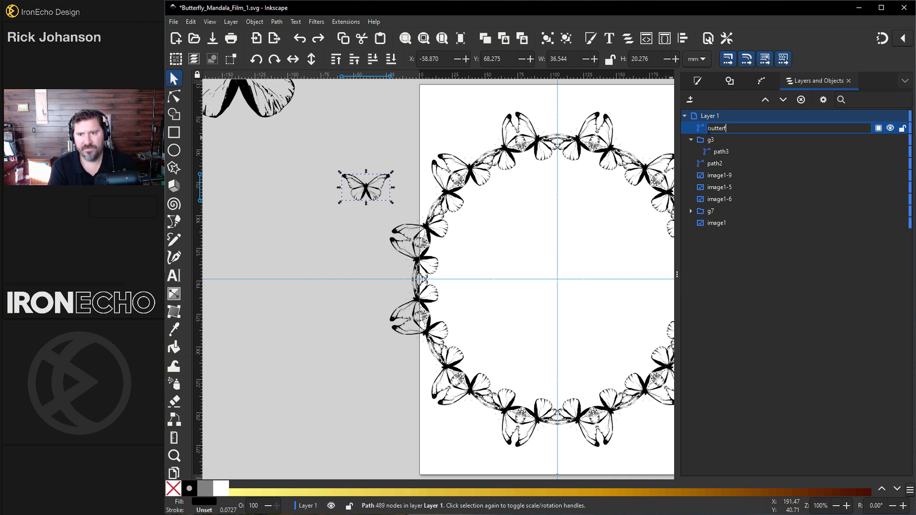
type("ly 2")
key("Return")
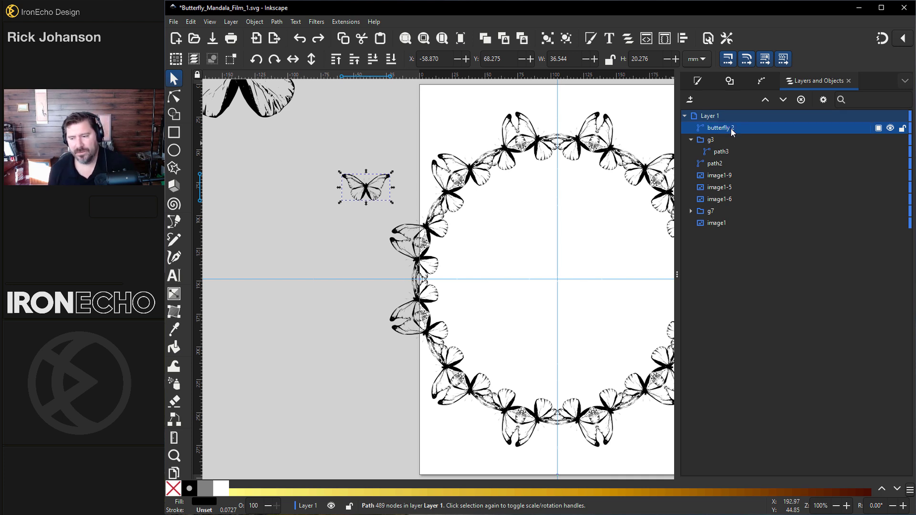
left_click_drag(744, 127, 743, 141)
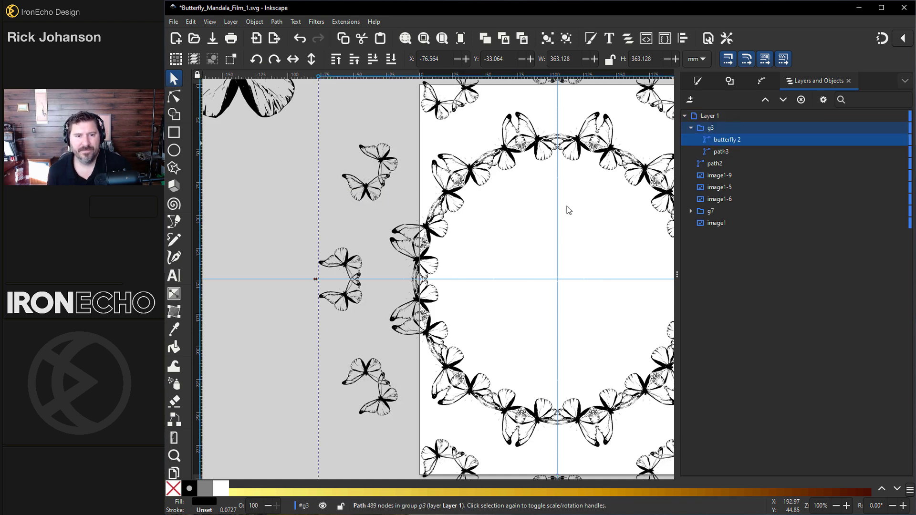
Step: Move the small butterfly ring to the page centre, scaled to sit inside the outer ring
left_click(381, 200)
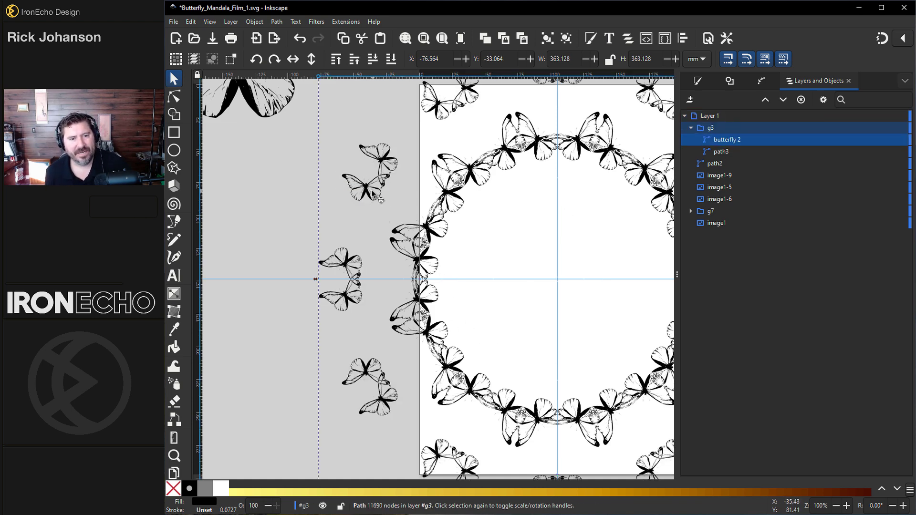
double_click(379, 198)
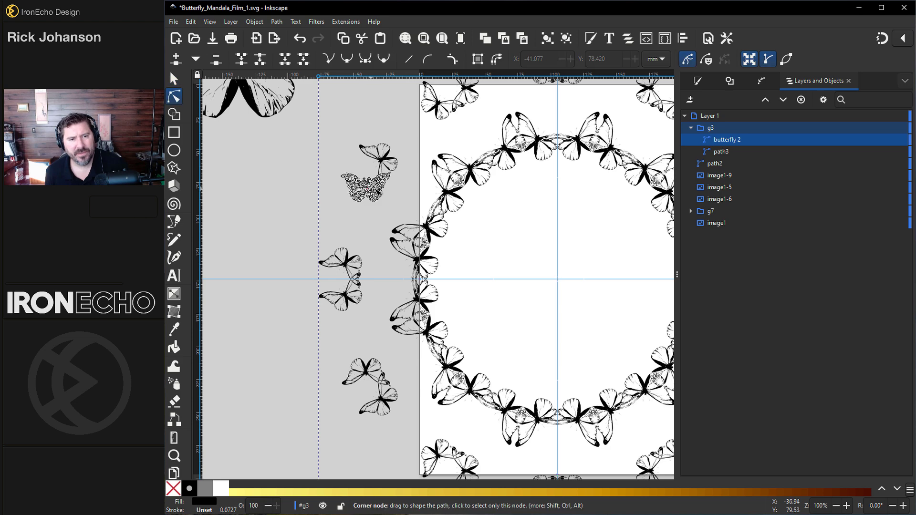
key("Escape")
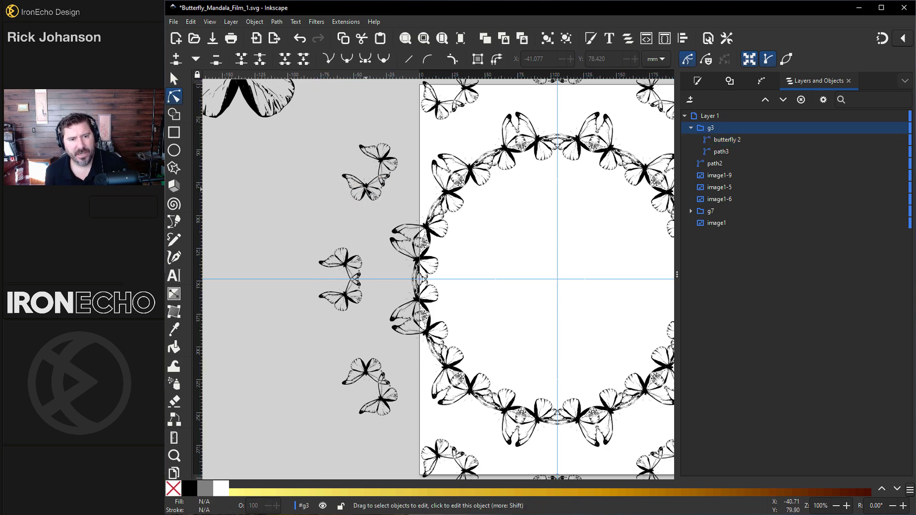
key("s")
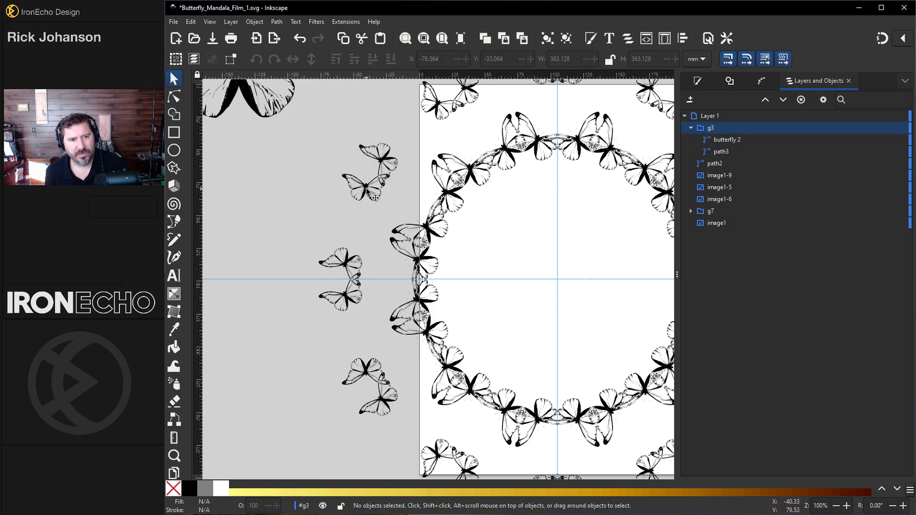
left_click_drag(375, 197, 502, 228)
key("period")
key("period")
key("period")
key("period")
key("period")
key("period")
key("comma")
key("comma")
key("comma")
key("comma")
key("comma")
key("comma")
key("period")
key("period")
key("period")
key("period")
key("period")
key("period")
key("period")
key("period")
key("period")
key("period")
key("period")
key("period")
key("ctrl+z")
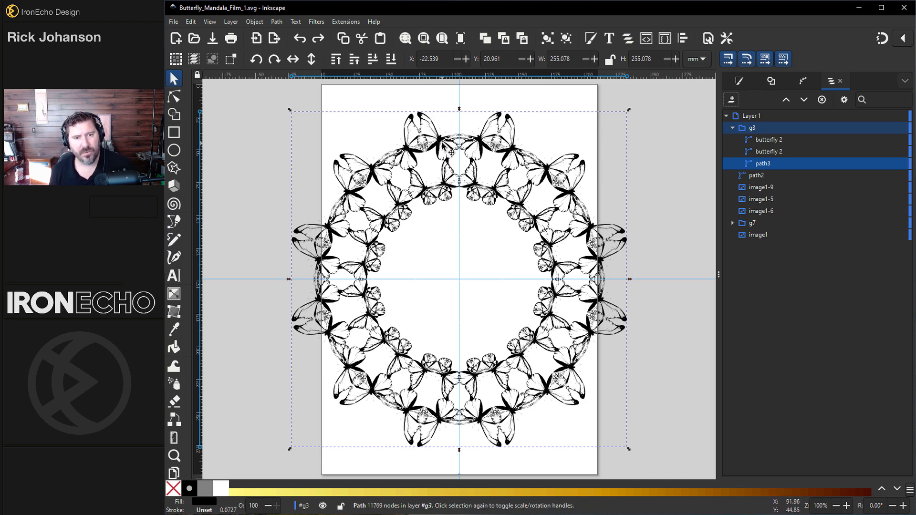
Step: Select group g3, apply a path command, and inspect the ring paths' nodes
left_click(774, 114)
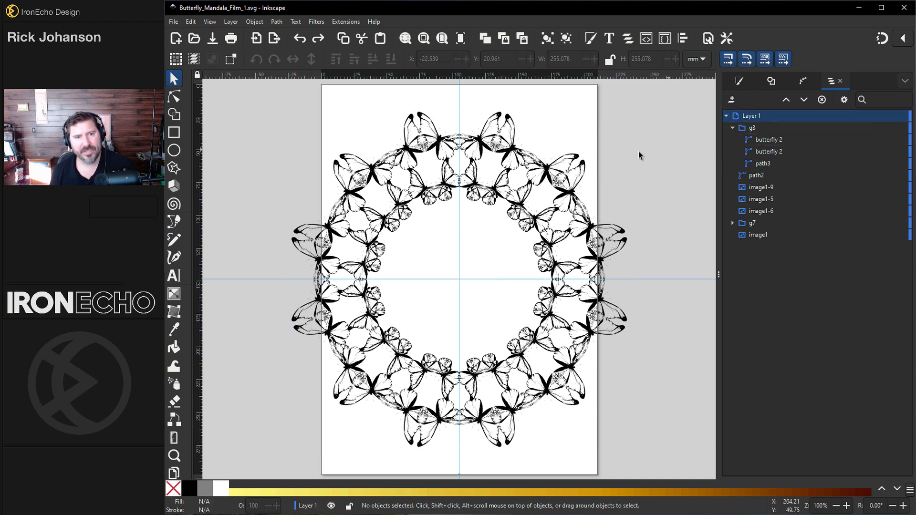
left_click(439, 142)
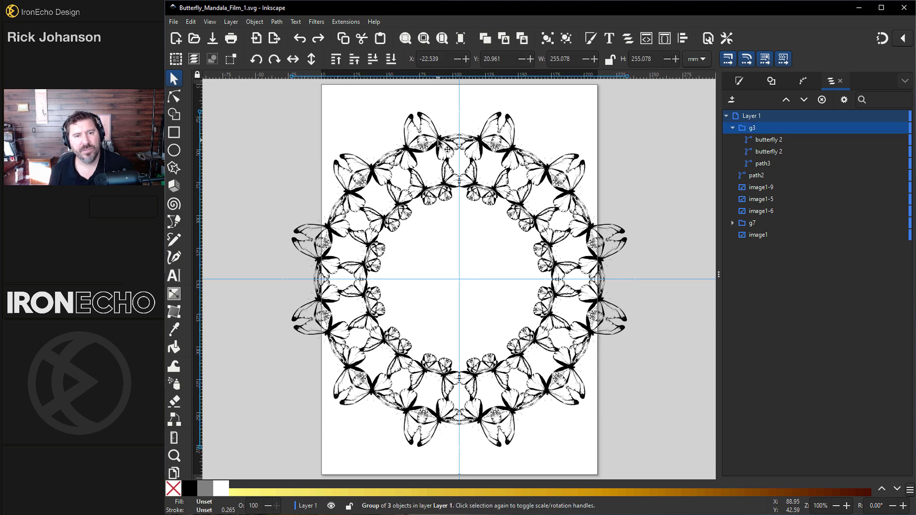
left_click(277, 22)
left_click(290, 34)
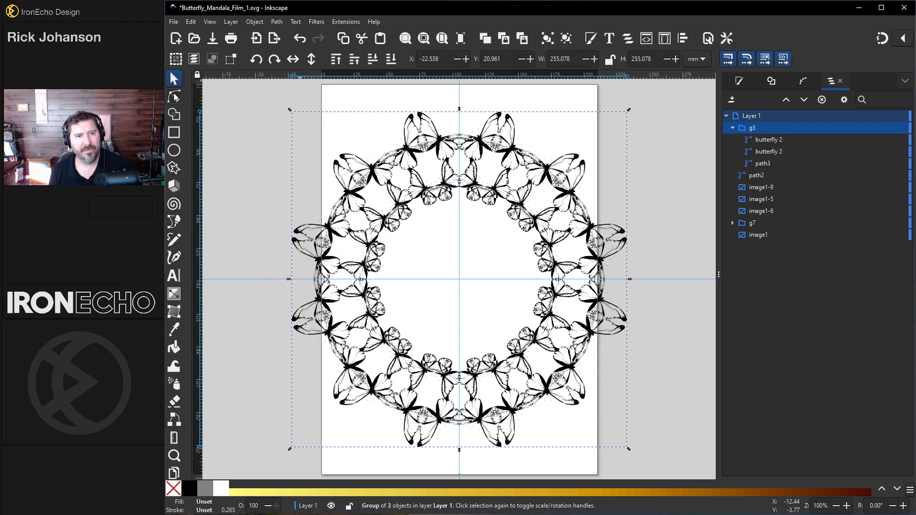
key("n")
key("Tab")
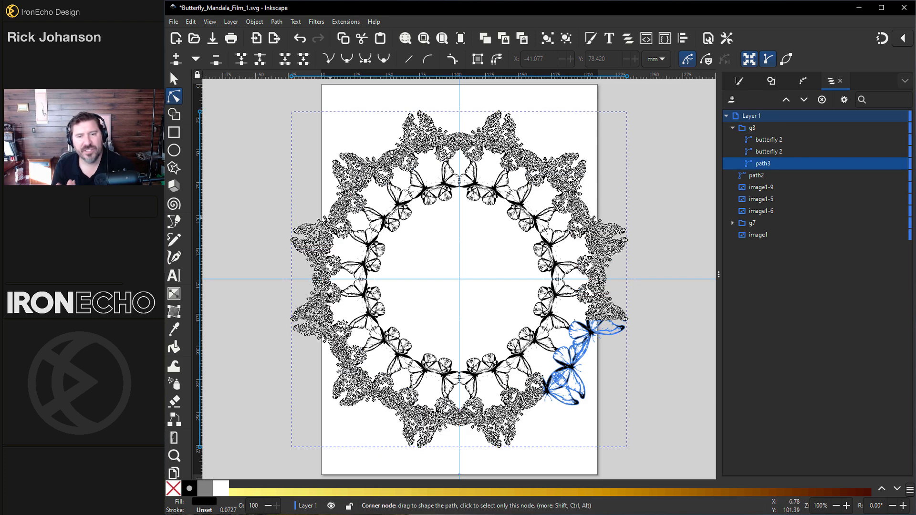
left_click(456, 313)
key("s")
key("Tab")
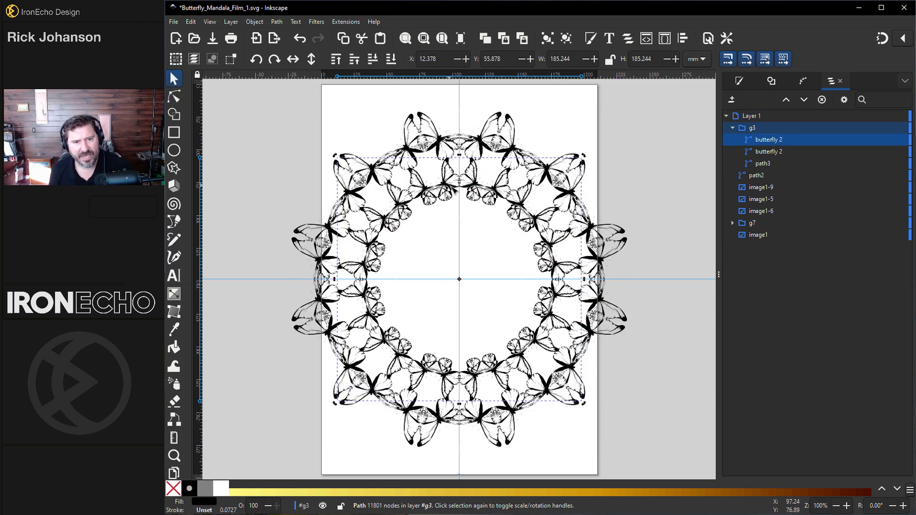
key("n")
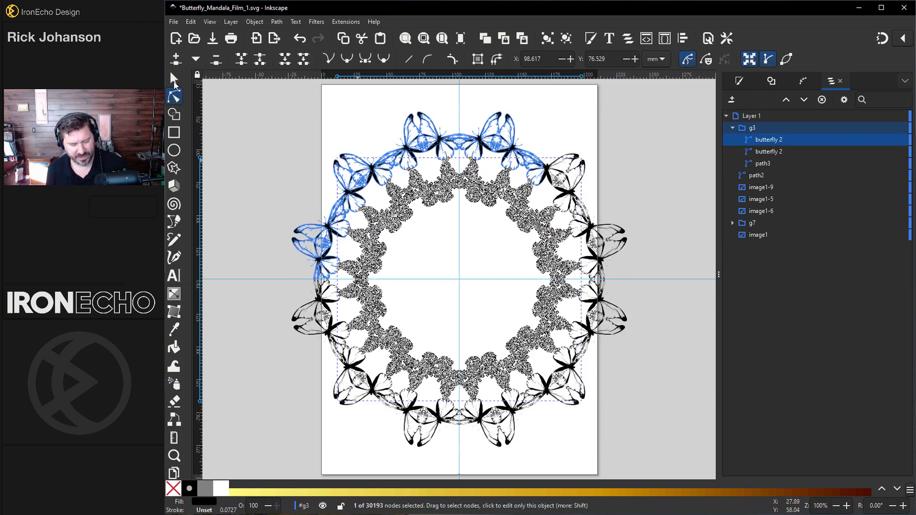
key("Tab")
Step: Paste a copy of the path3 butterfly ring, shrink it to about 61% and rotate it slightly
left_click(174, 82)
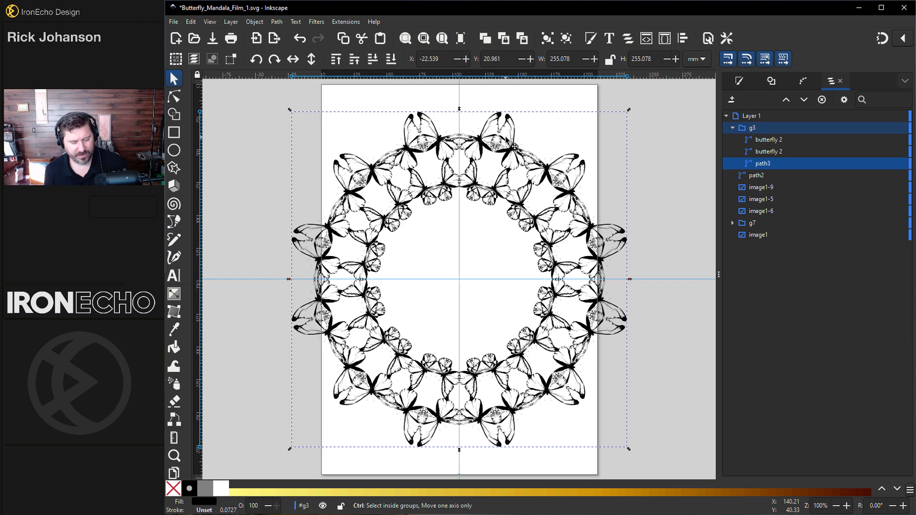
key("ctrl+alt+v")
left_click_drag(628, 110, 538, 203)
left_click(500, 237)
left_click(507, 236)
left_click(512, 237)
left_click(562, 169)
Step: Enlarge the outer butterfly ring to about 183%
left_click_drag(583, 156, 697, 81)
key("Escape")
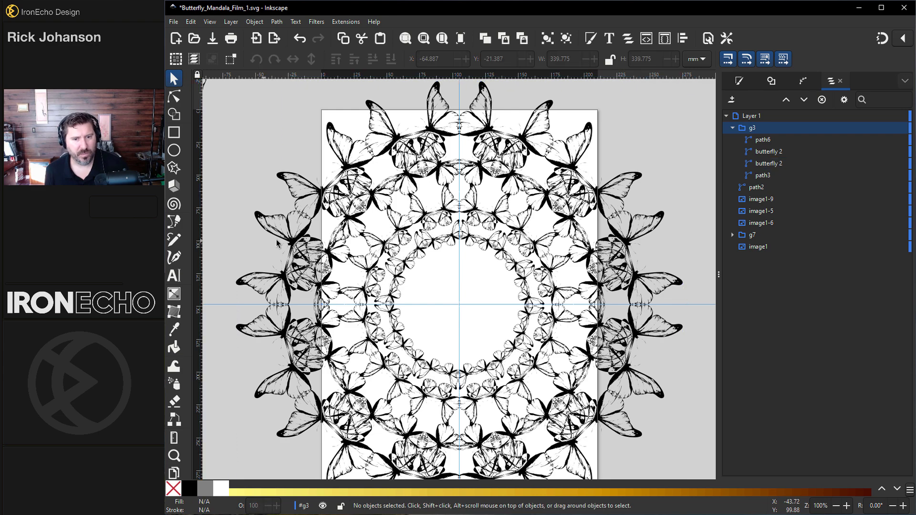
scroll(306, 237, "down", 2)
Step: Paste the black butterfly and shrink it to 25.675 × 14.246 mm inside the innermost ring
key("ctrl+v")
key("ctrl+v")
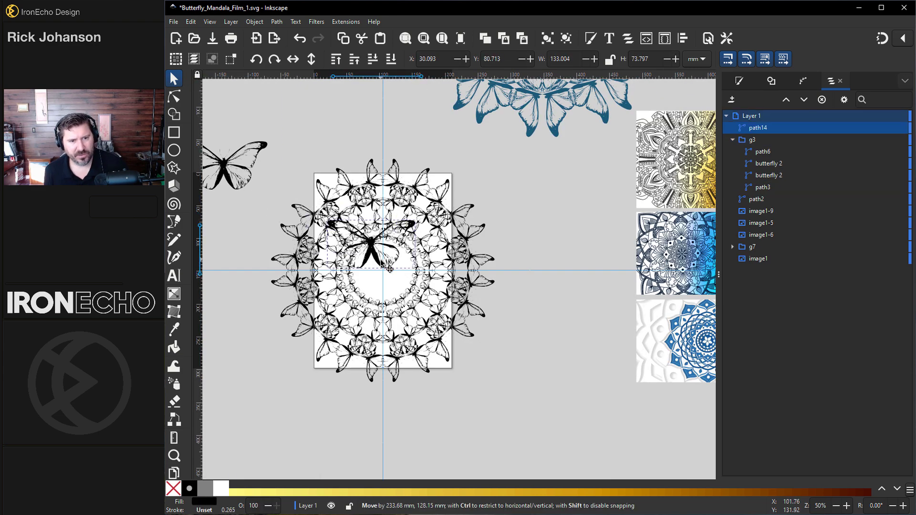
scroll(381, 260, "up", 4)
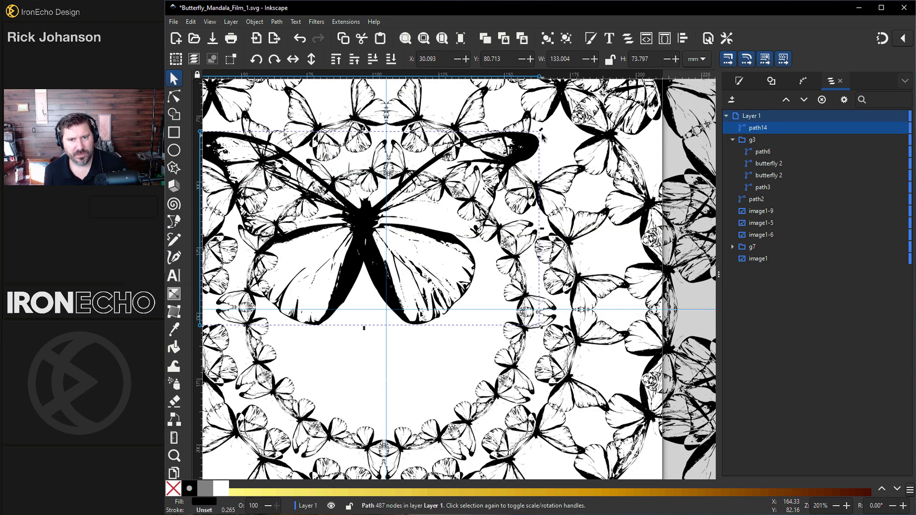
left_click_drag(542, 128, 400, 207)
left_click_drag(370, 238, 350, 255)
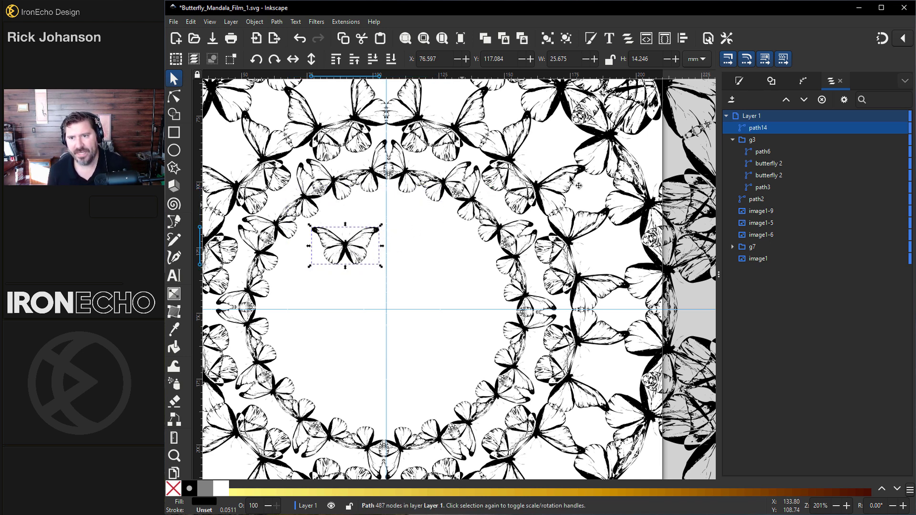
Step: Add a Mirror symmetry path effect to the butterfly with mode Vertical page center
left_click(278, 22)
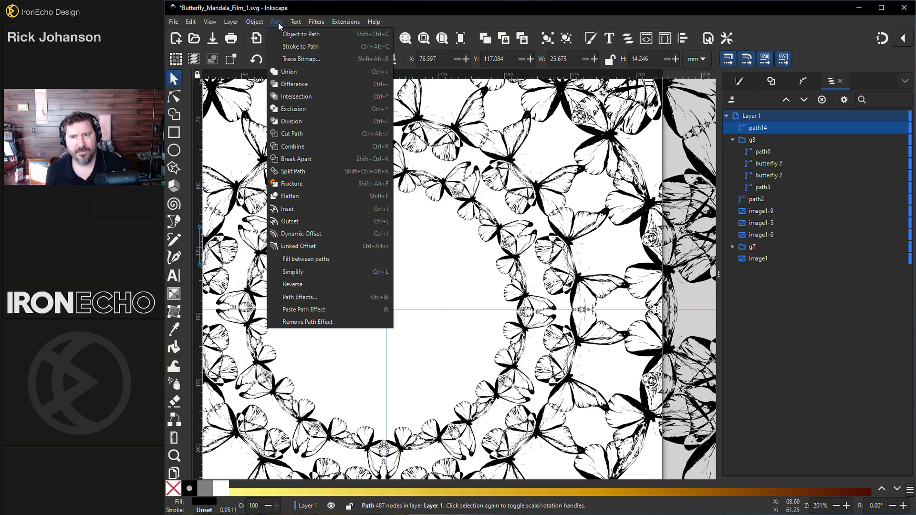
left_click(301, 297)
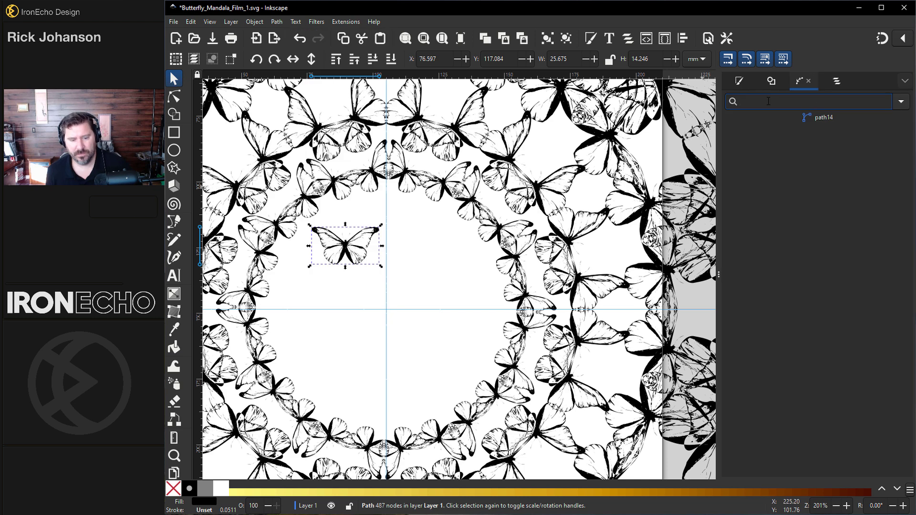
type("mirr")
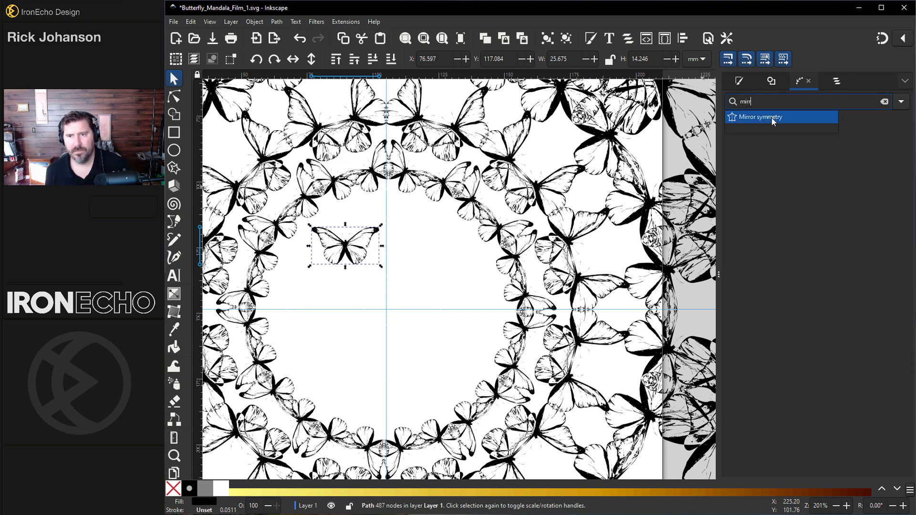
left_click(771, 117)
left_click(785, 157)
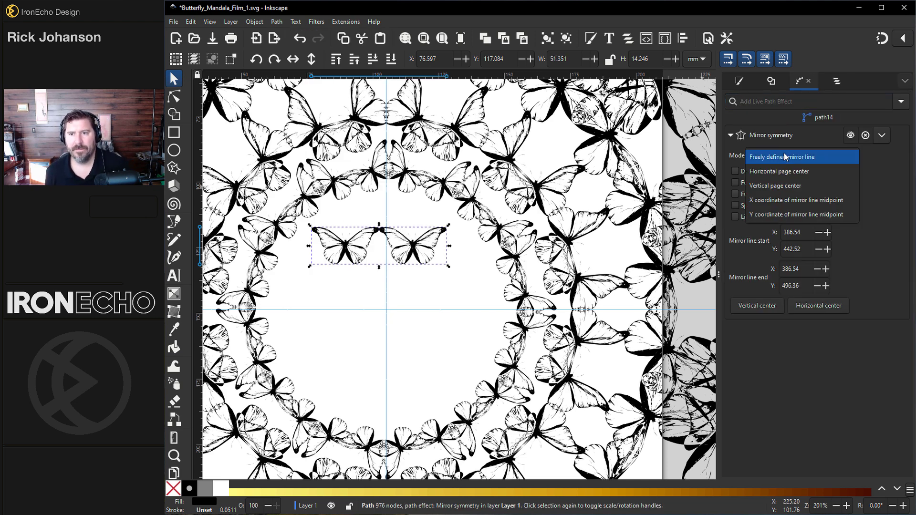
left_click(801, 186)
Step: Add Rotate copies (6 copies at 60°) and move its origin to the page centre
left_click(783, 101)
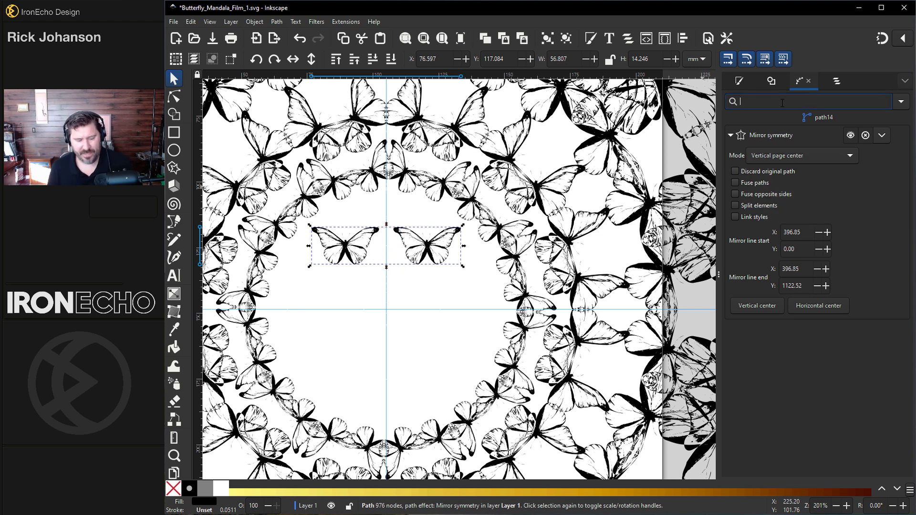
type("rot")
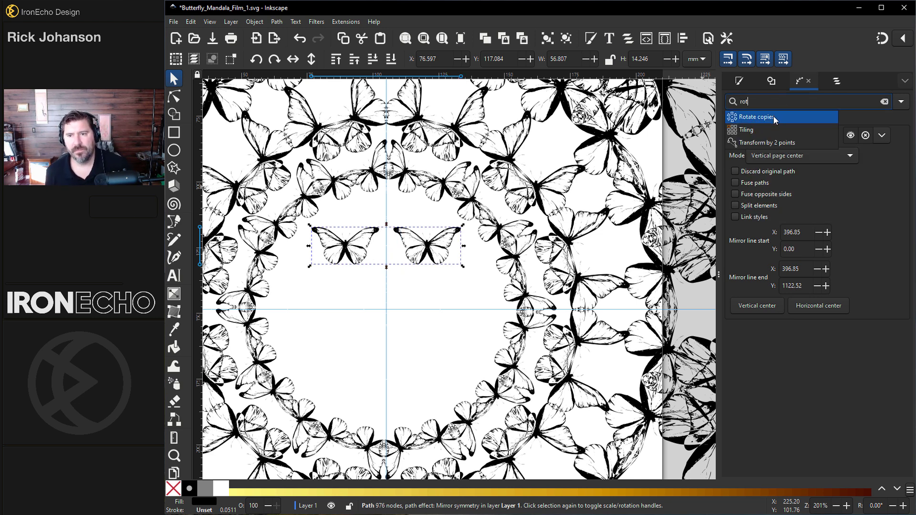
left_click(774, 116)
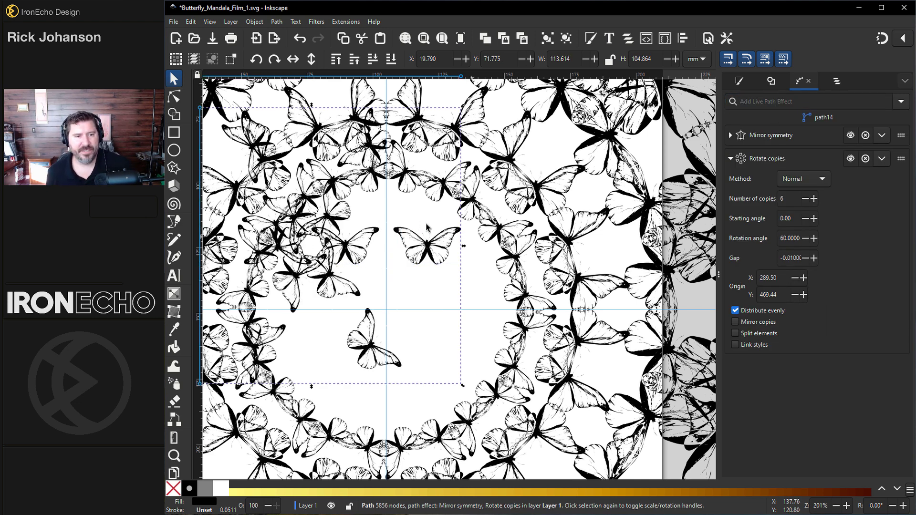
left_click(176, 96)
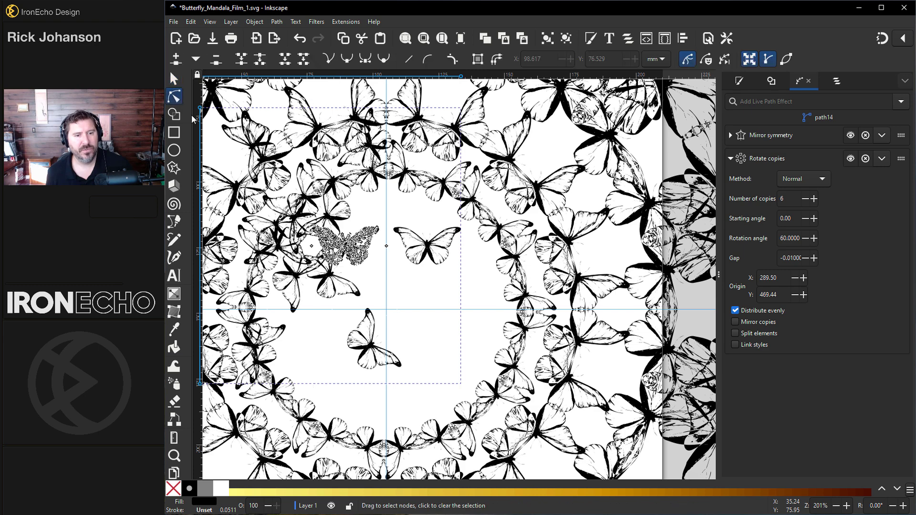
left_click_drag(386, 246, 385, 308)
key("ctrl+a")
scroll(388, 309, "up", 1)
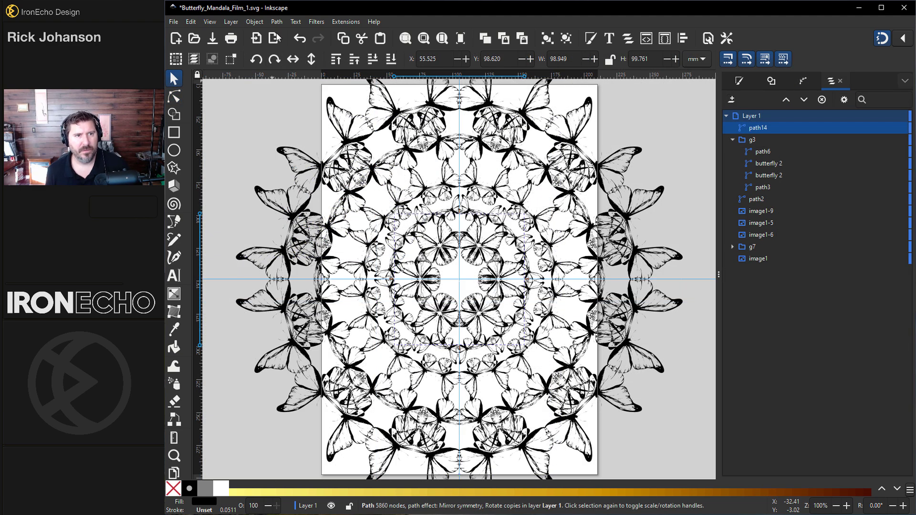
Step: Convert the rosette to a plain path, fill the mandala dark blue, and move the black butterfly centreward
left_click(276, 22)
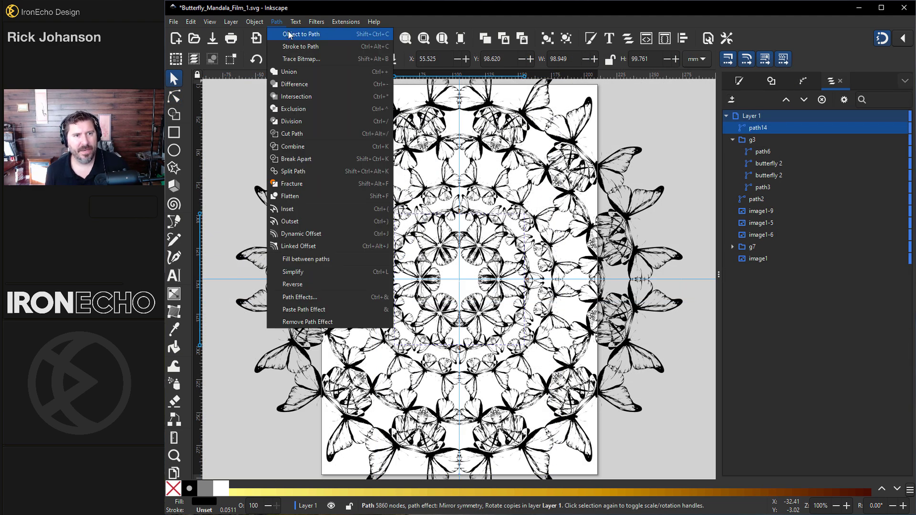
left_click(290, 34)
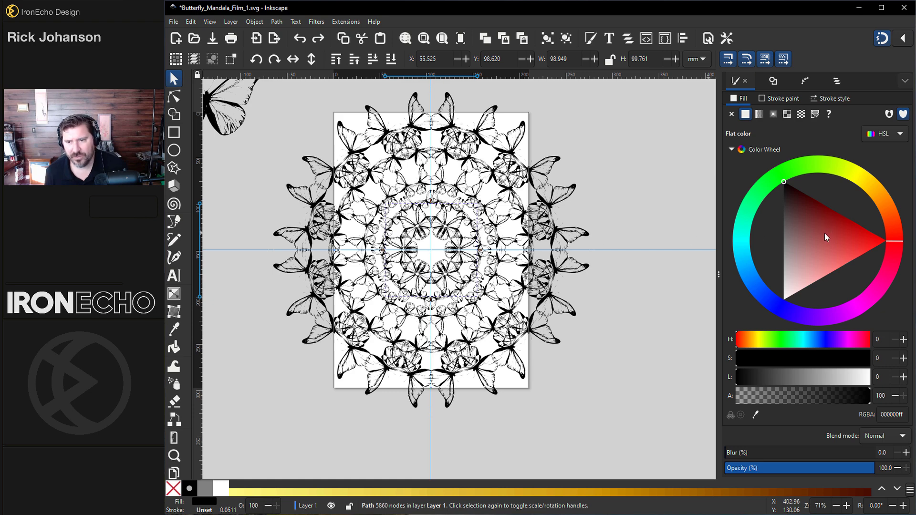
left_click(763, 298)
left_click(810, 259)
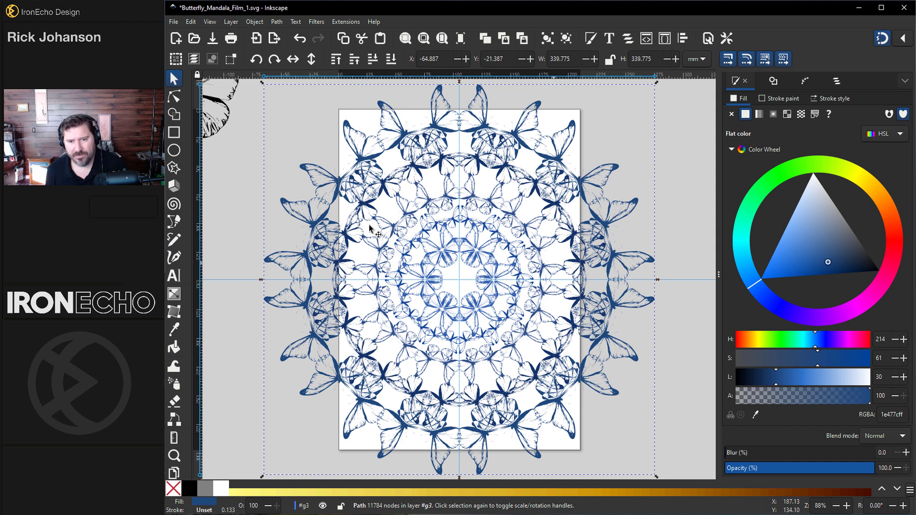
left_click_drag(213, 98, 517, 300)
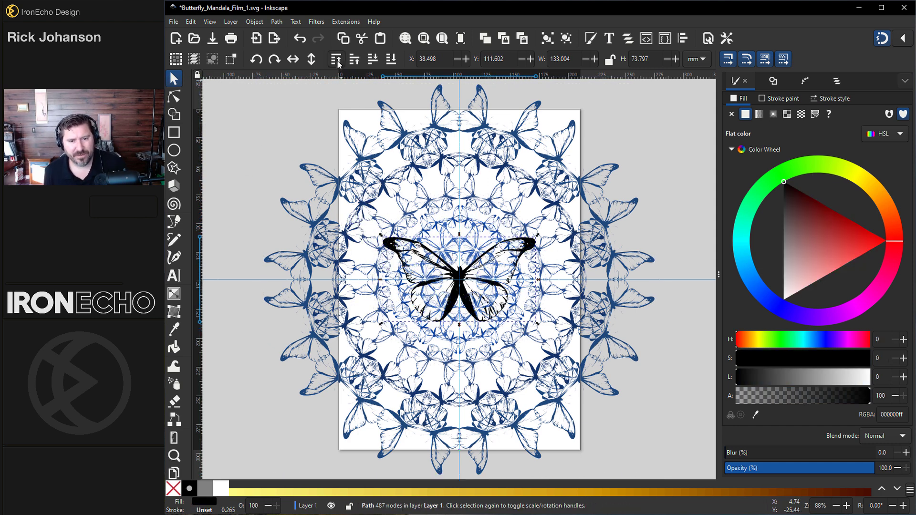
Step: Shrink the black butterfly, delete the guideline, and nudge the butterfly onto the mandala's centre
left_click_drag(541, 240, 495, 263)
left_click(676, 275)
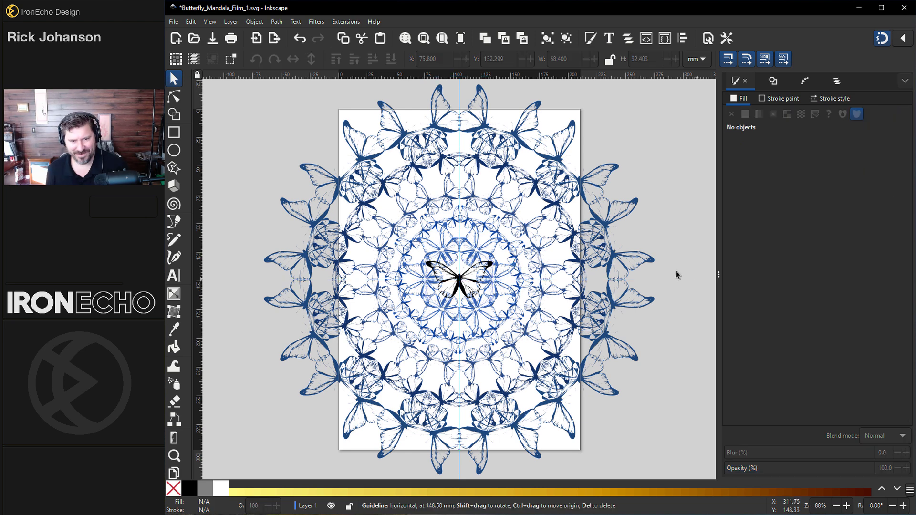
key("Delete")
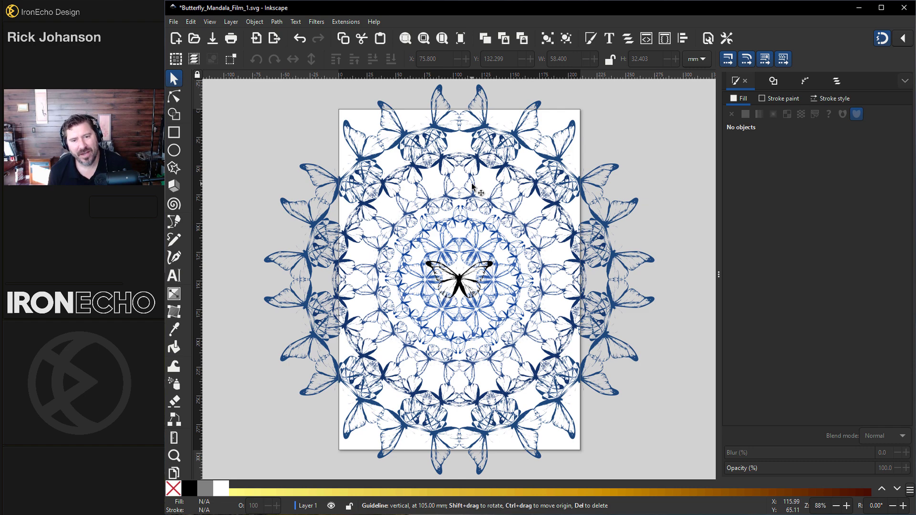
left_click(469, 291)
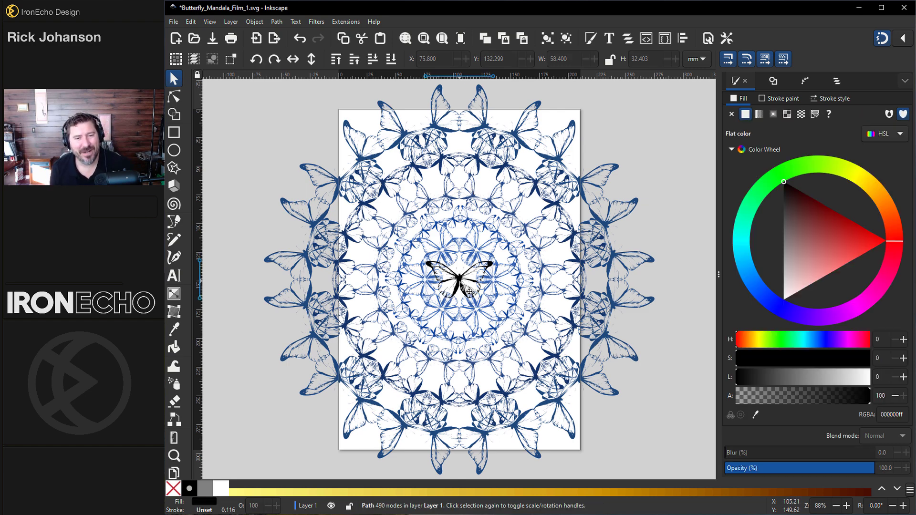
left_click_drag(469, 290, 455, 278)
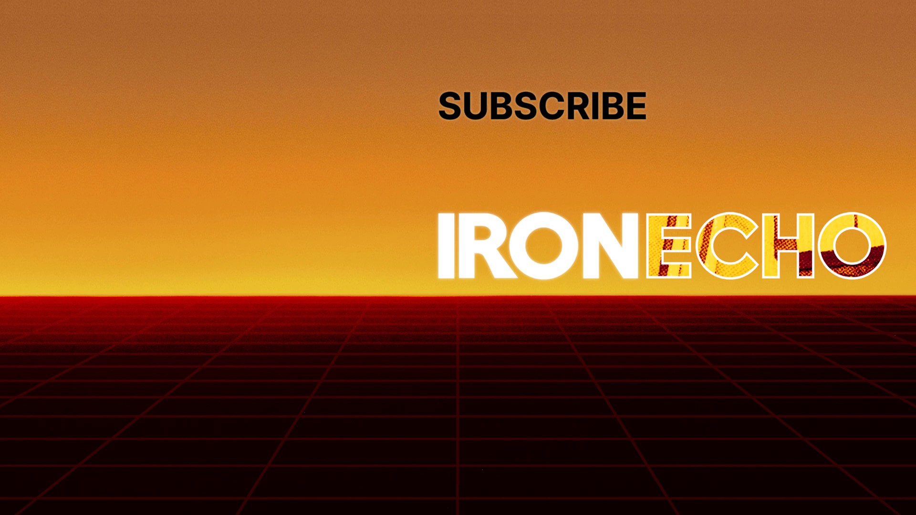